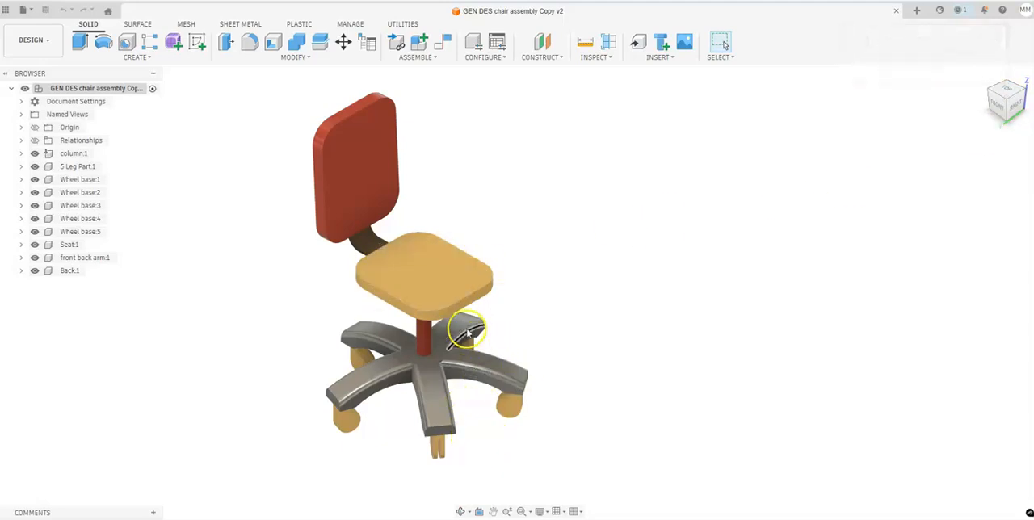
- Start a new manual drawing from the chair assembly design, using the PLTW TITLE BLOCK drawing template
middle_click_drag(732, 322, 698, 319)
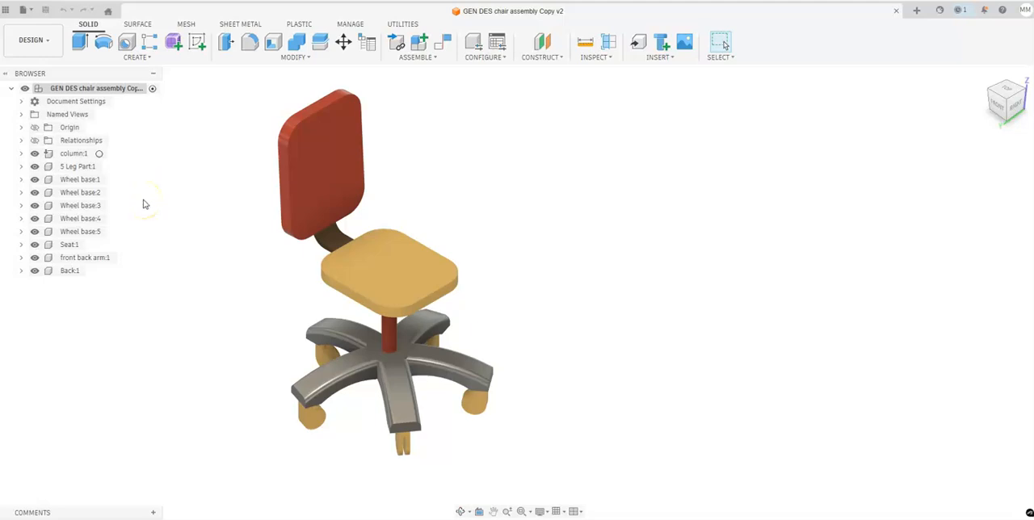
left_click(31, 40)
mouse_move(46, 183)
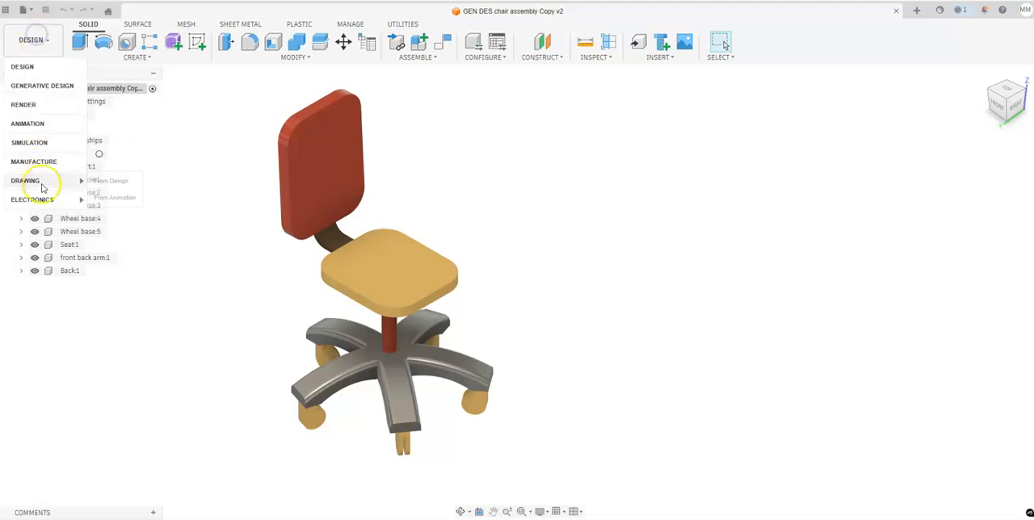
left_click(110, 181)
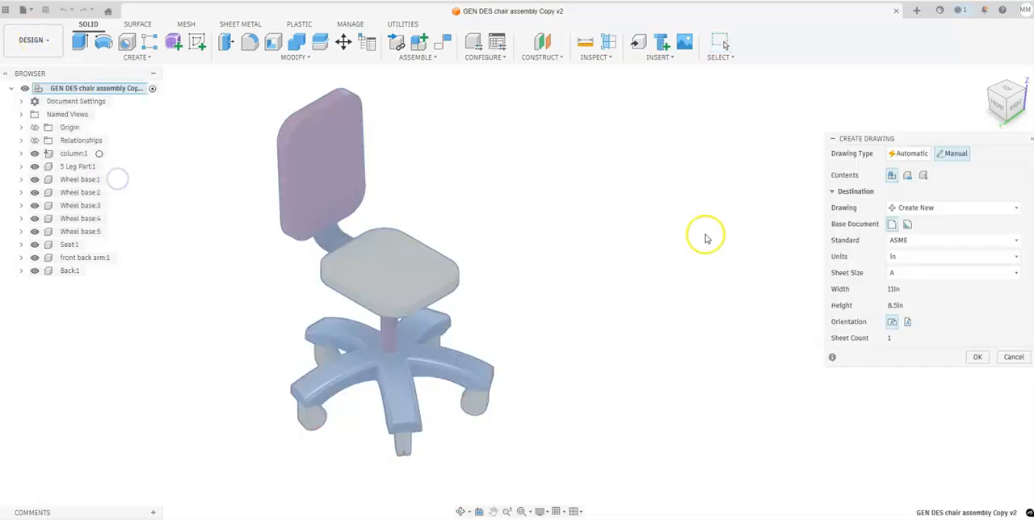
left_click_drag(904, 139, 695, 139)
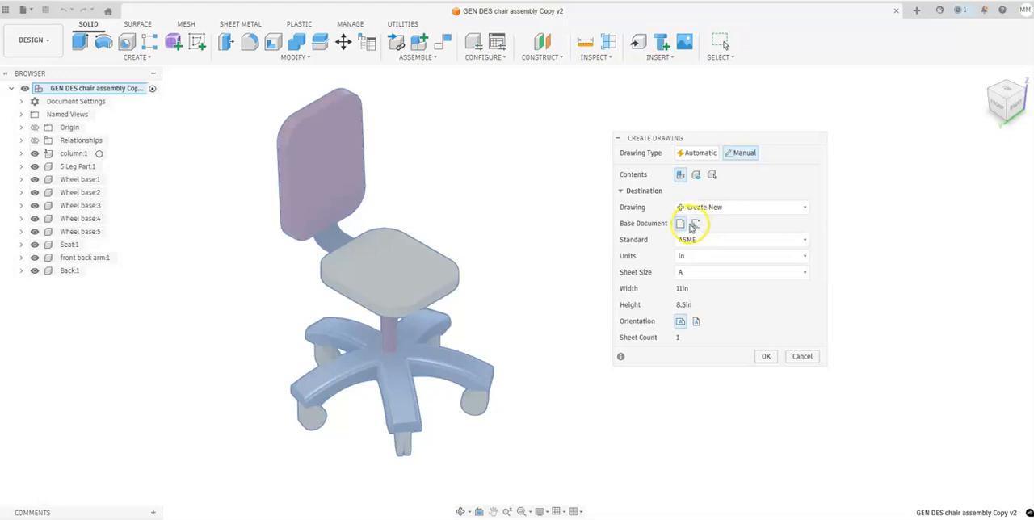
left_click(695, 226)
left_click(712, 247)
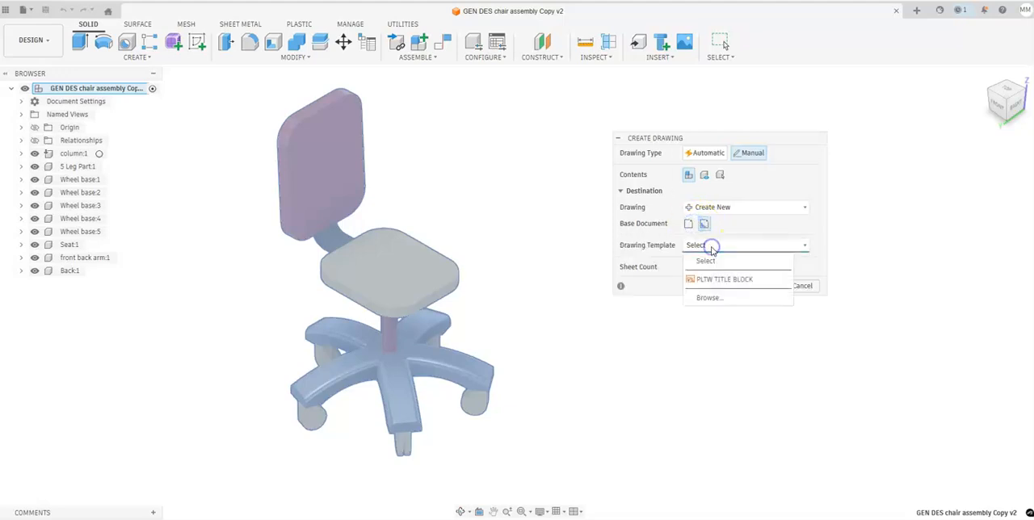
left_click(723, 281)
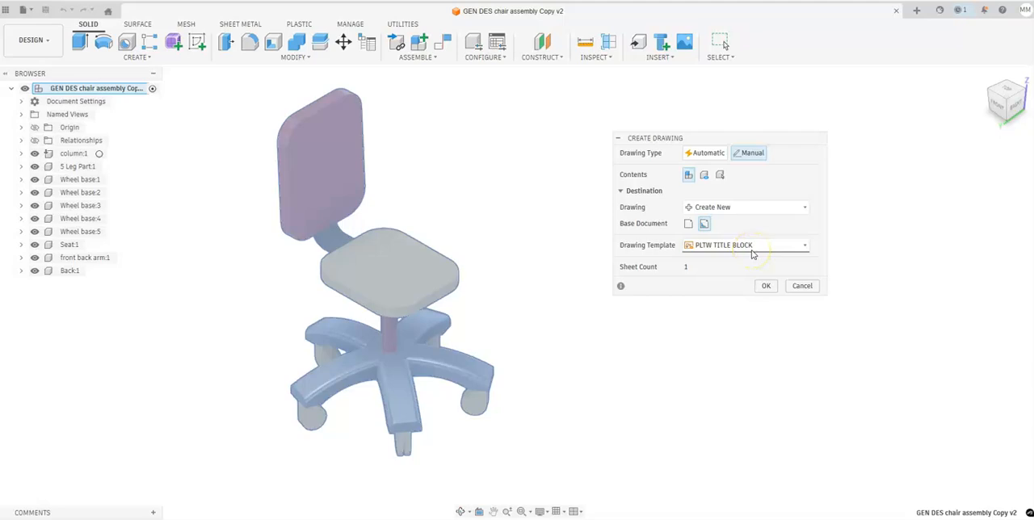
- Switch the base document to a blank sheet and choose sheet size A, comparing it with the template option
left_click(688, 224)
left_click(694, 239)
left_click(694, 240)
left_click(694, 240)
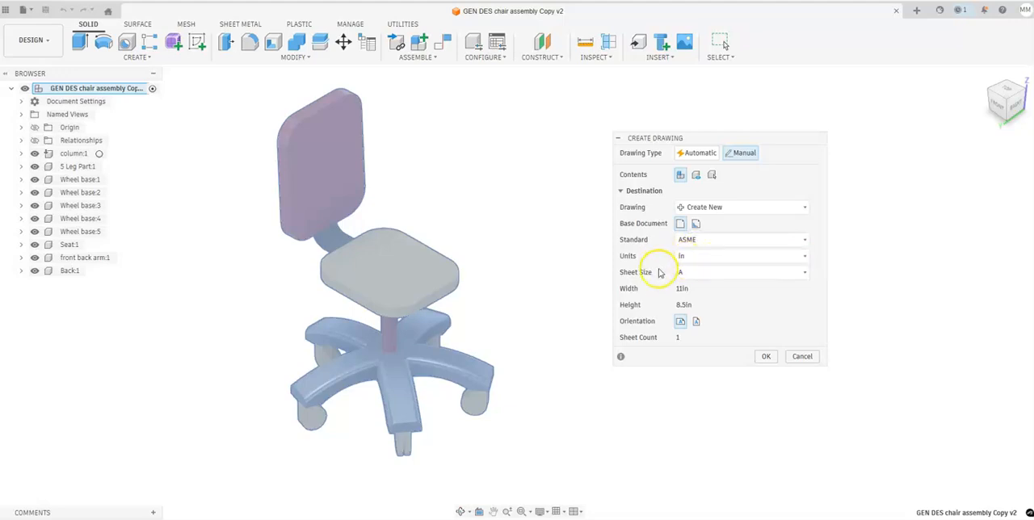
left_click(694, 278)
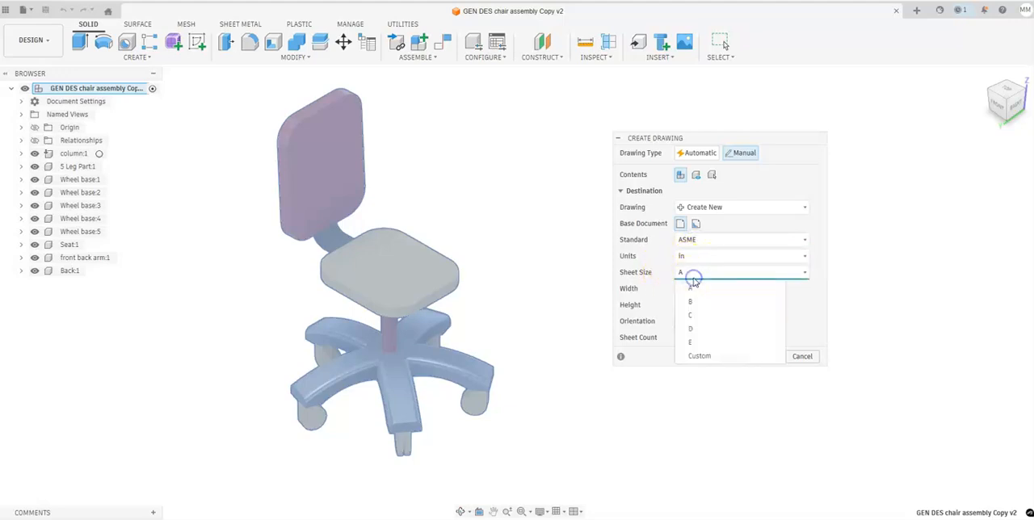
left_click(692, 288)
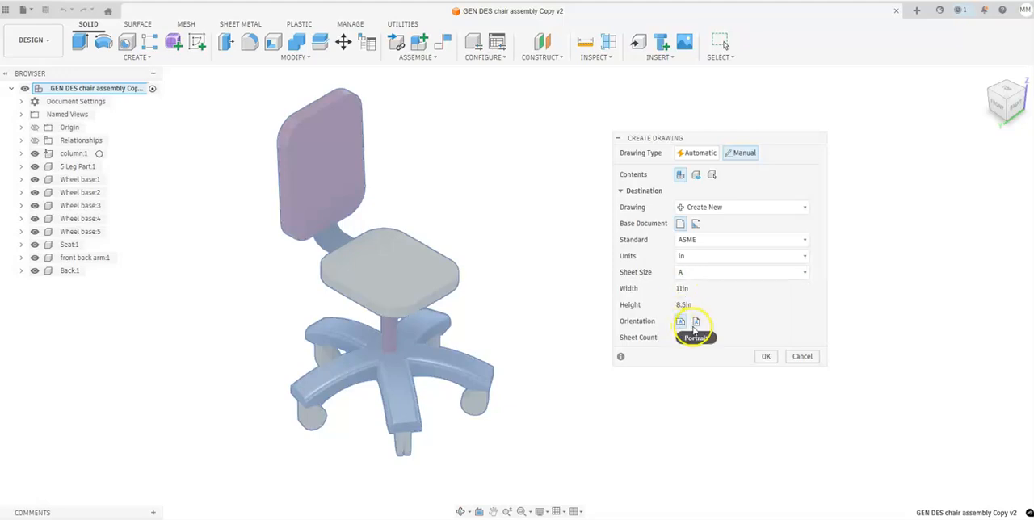
left_click(695, 226)
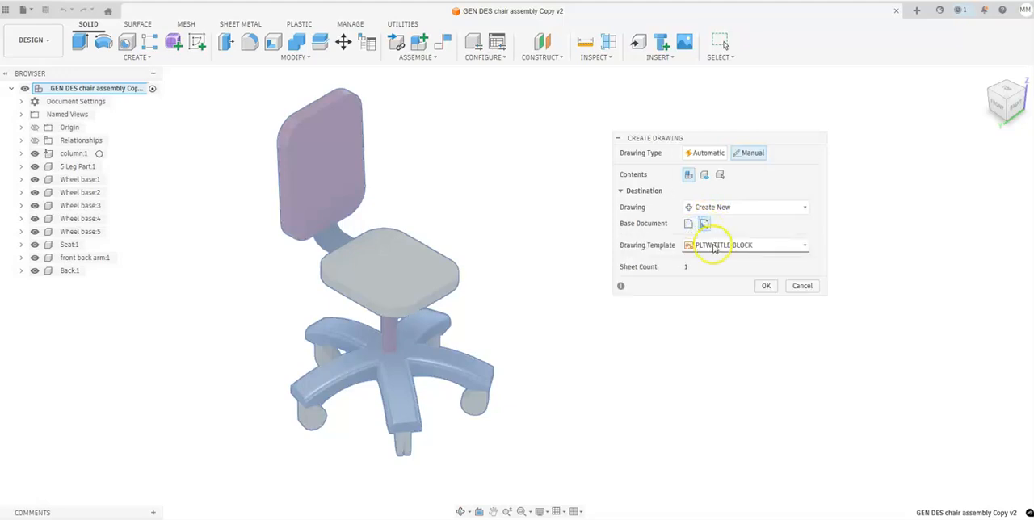
left_click(689, 226)
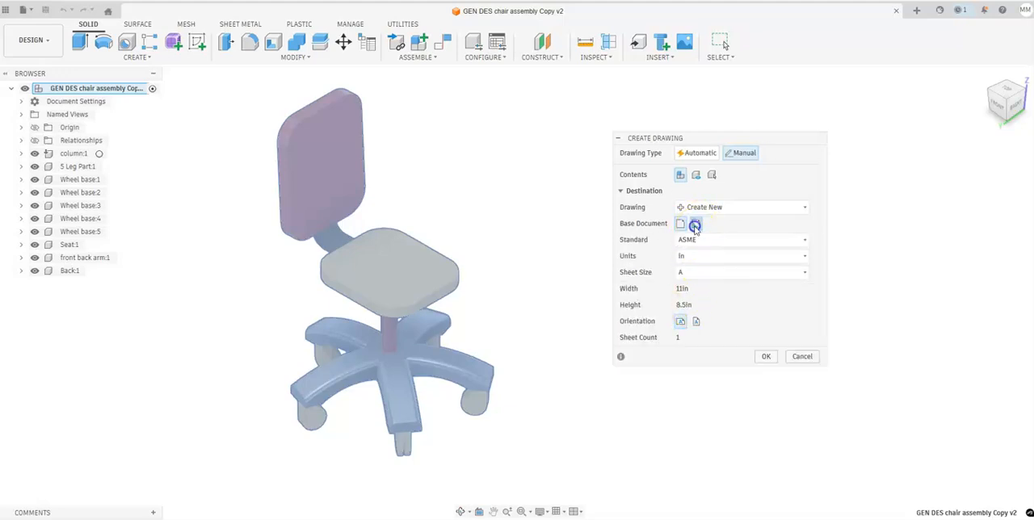
- Create the drawing from the PLTW TITLE BLOCK template and place an NE Isometric base view in the sheet's left half
left_click(704, 224)
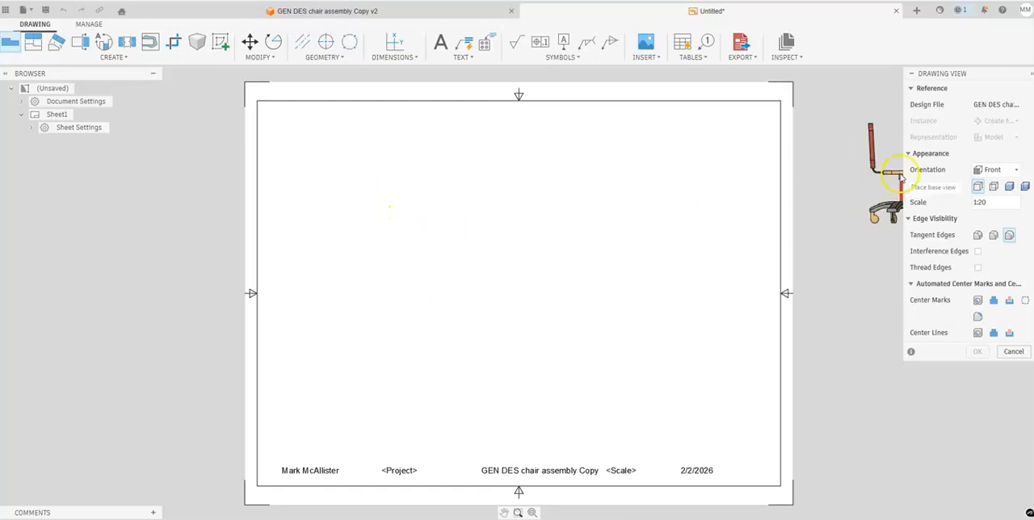
left_click(994, 171)
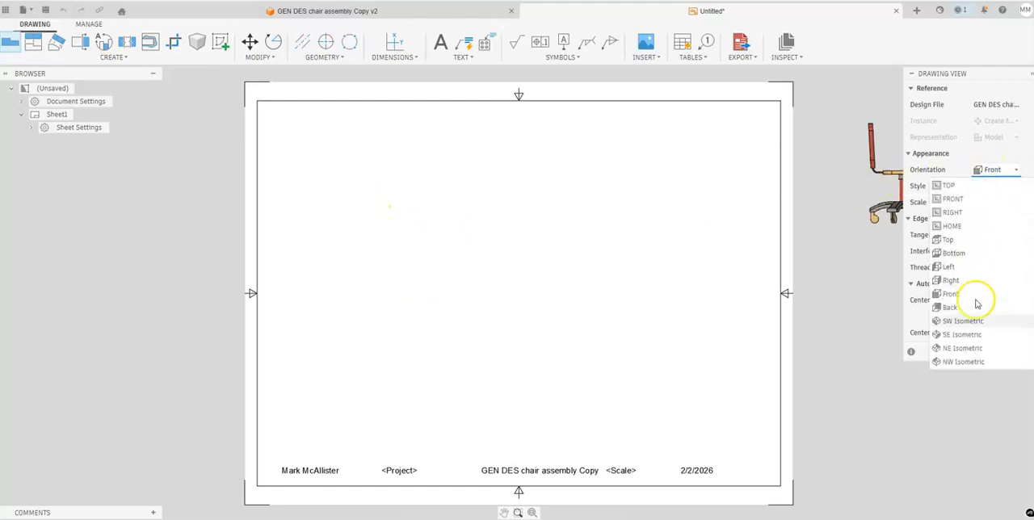
left_click(963, 348)
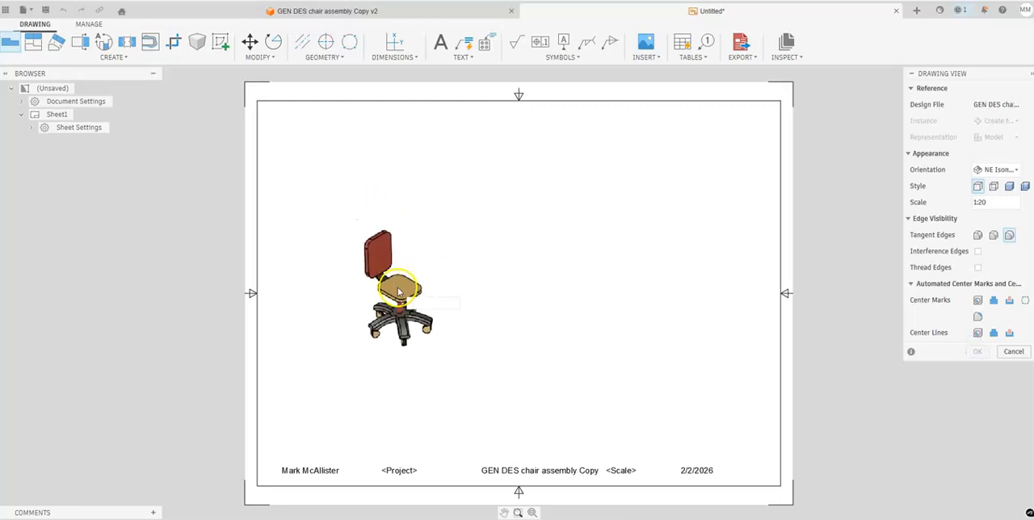
left_click(386, 283)
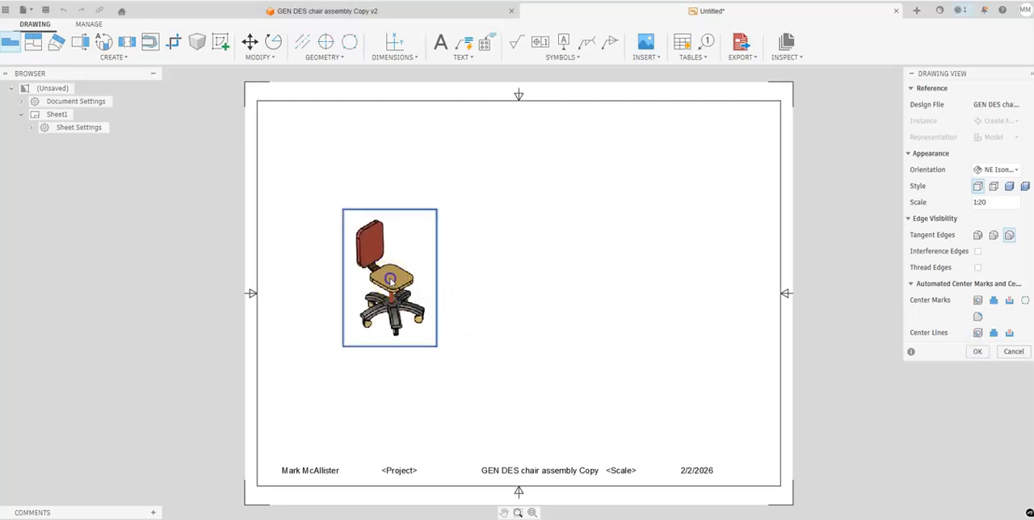
- Try 1:8 and 1:5 as the base view's scale and settle on 1:8
left_click(1027, 203)
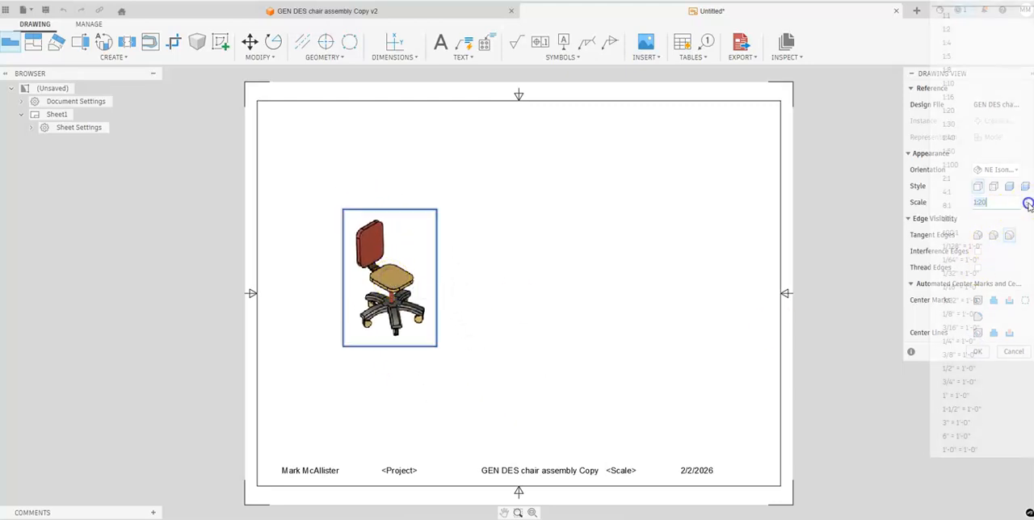
left_click(978, 78)
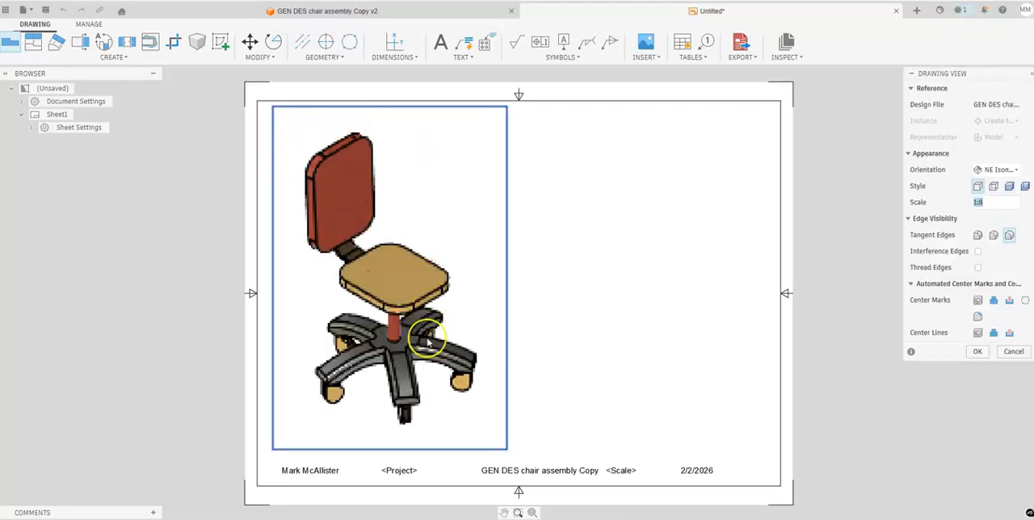
left_click(1025, 204)
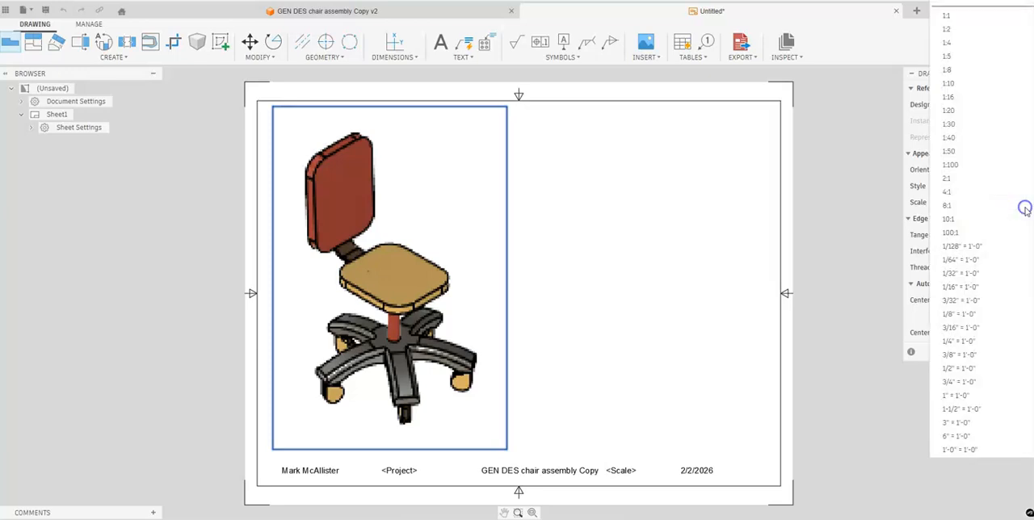
left_click(981, 56)
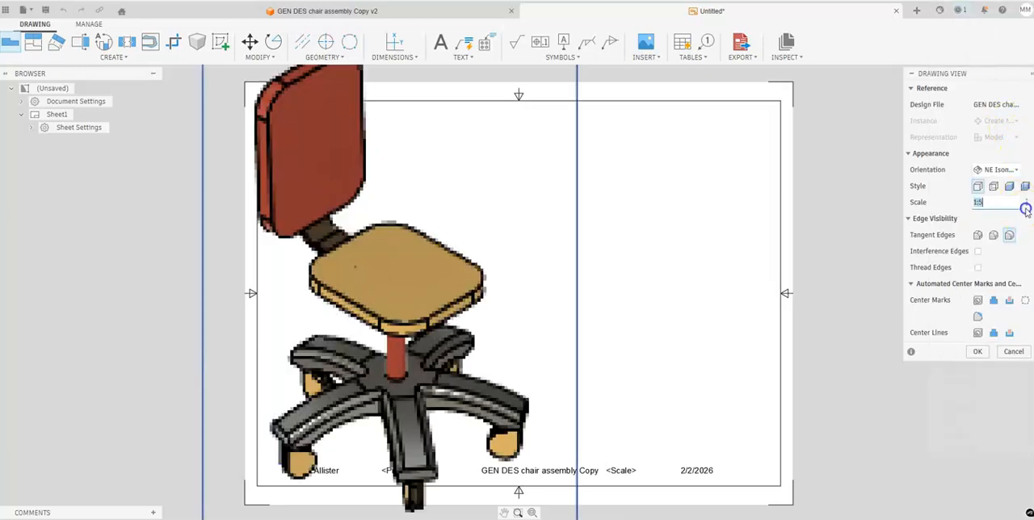
left_click(1024, 207)
left_click(987, 73)
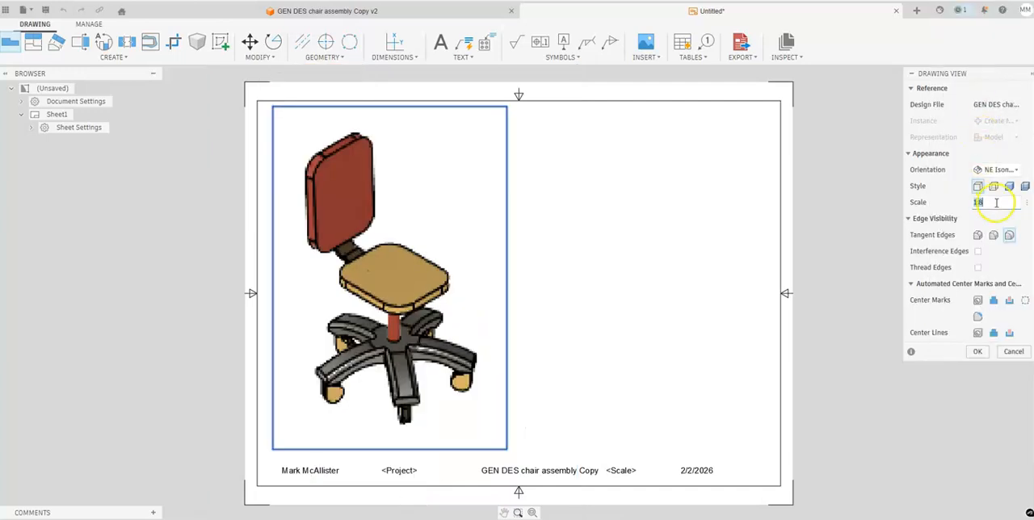
- Give the chair view the Shaded style, finish placing it and shift it slightly toward the sheet's left border
left_click_drag(989, 74, 884, 97)
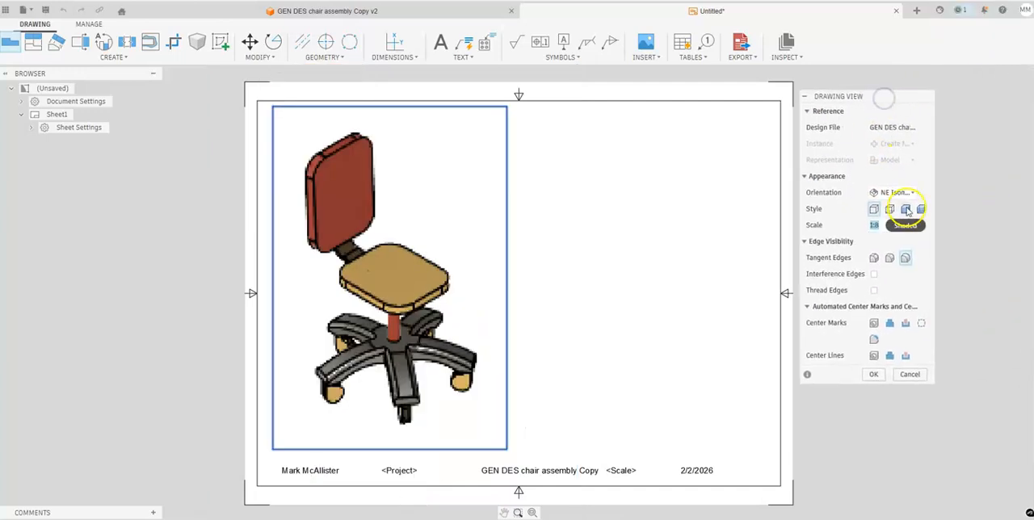
left_click(907, 210)
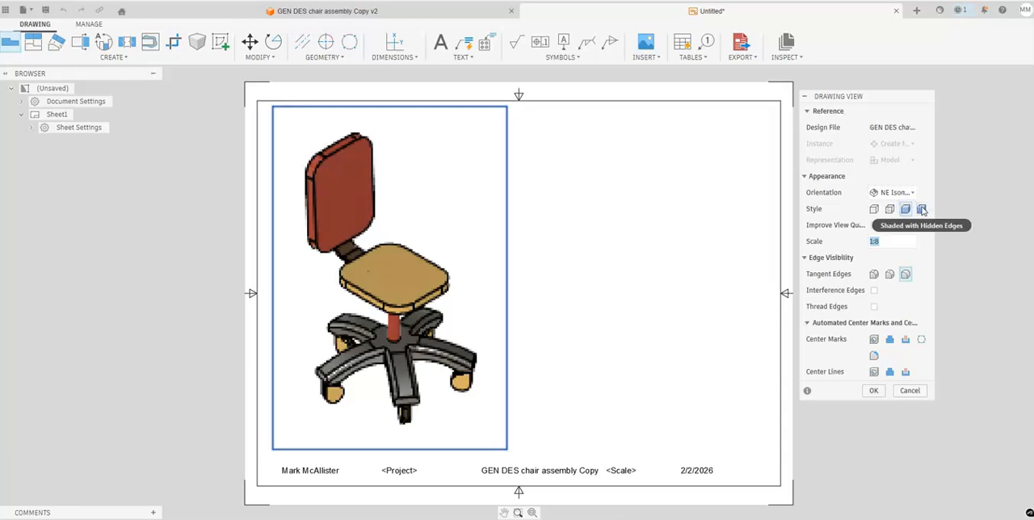
left_click(878, 392)
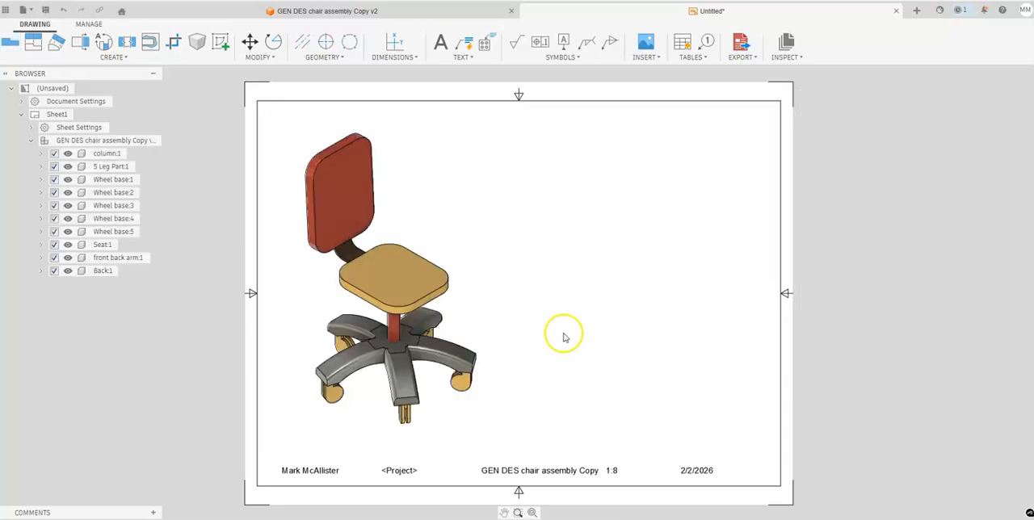
left_click_drag(475, 321, 461, 321)
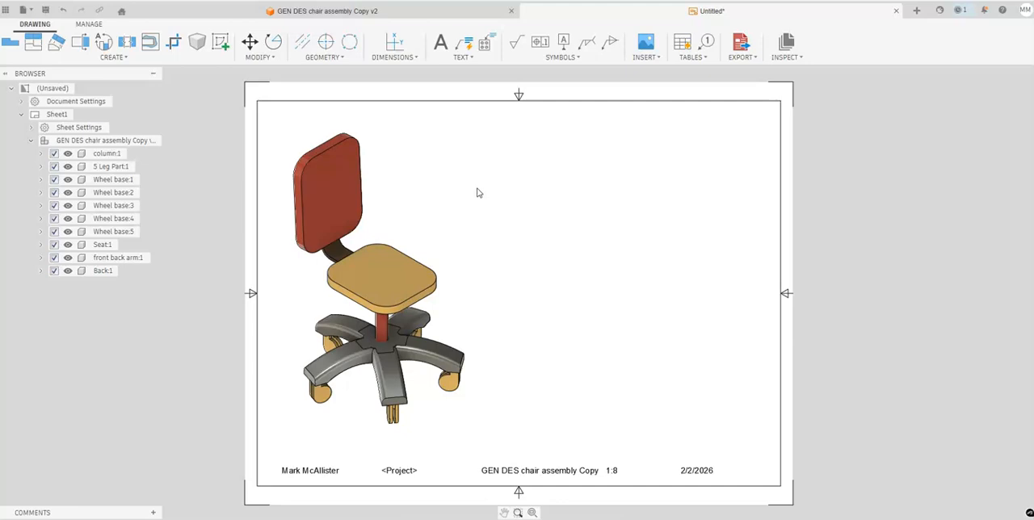
- Place a first-level, auto-ballooned parts list in the sheet's upper-right corner and shift the chair view right so the balloons fit inside the border
left_click(412, 15)
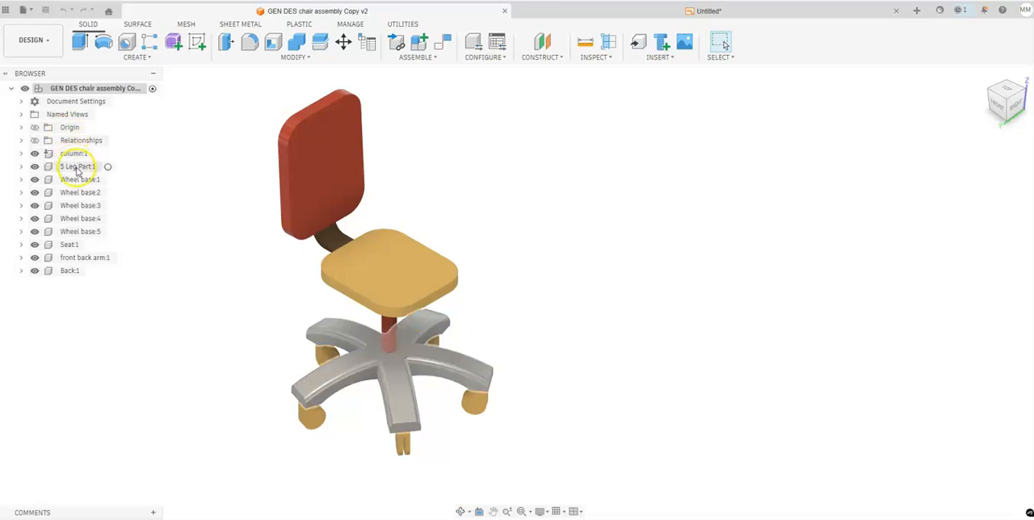
left_click(568, 11)
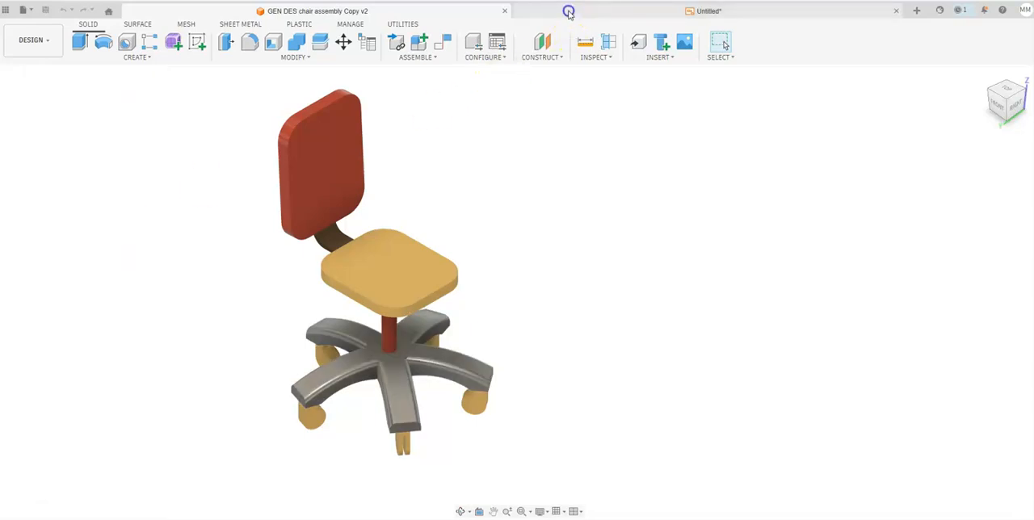
left_click(700, 60)
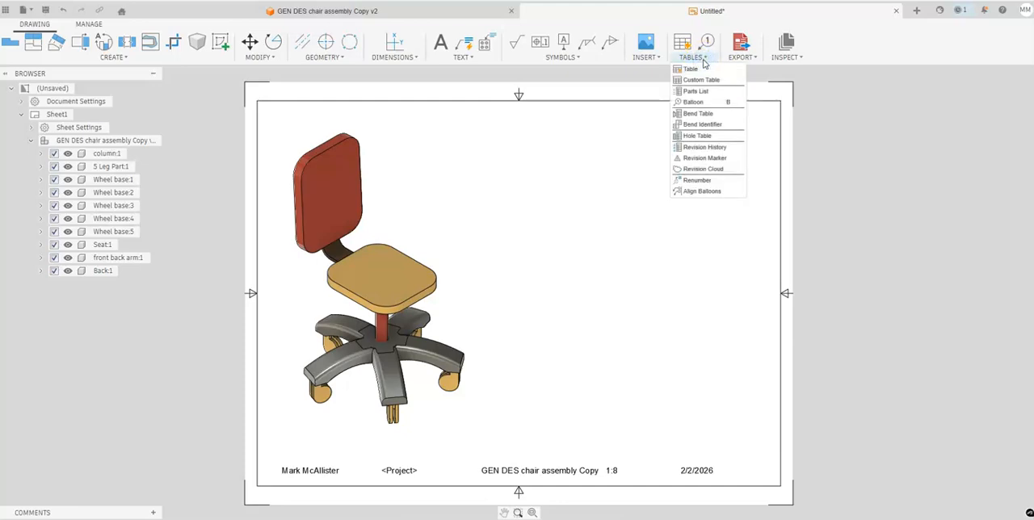
left_click(695, 91)
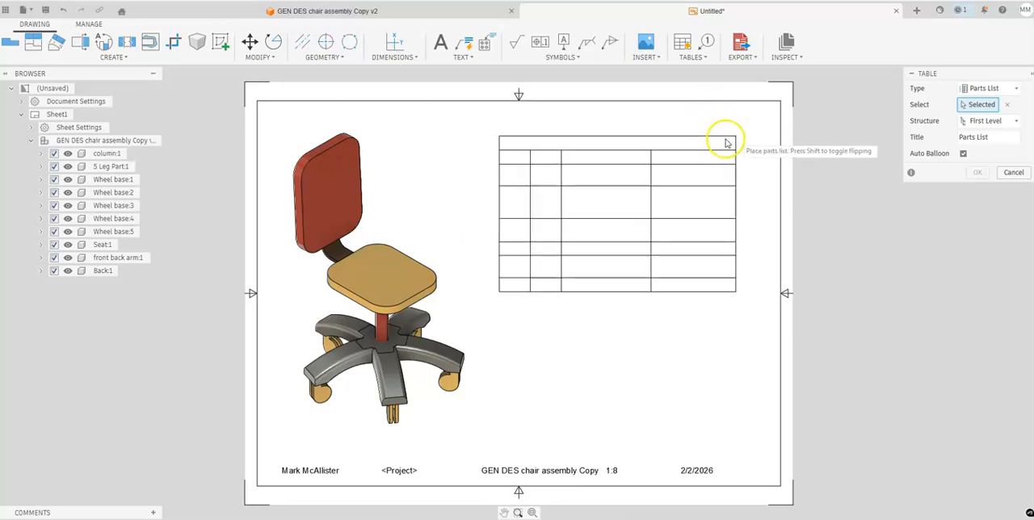
left_click(779, 103)
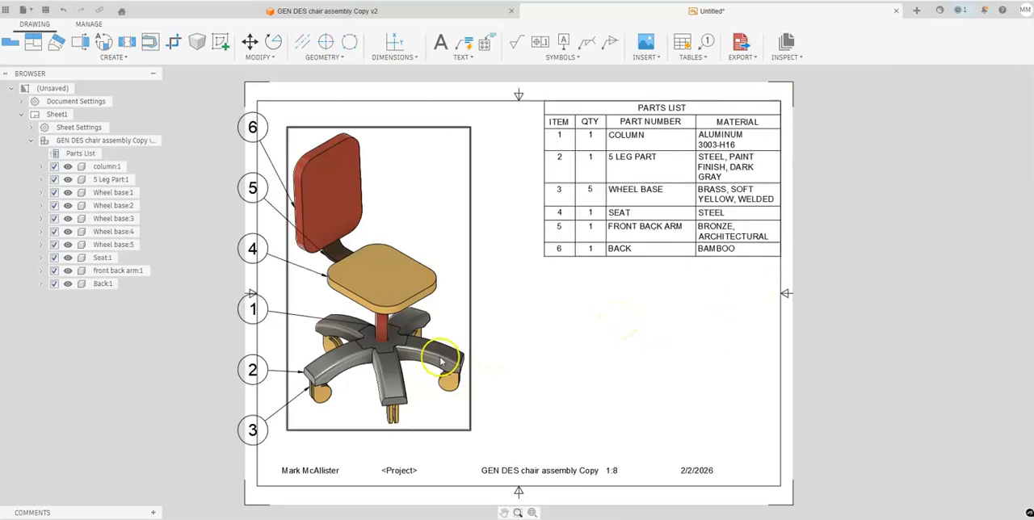
left_click_drag(476, 345, 502, 341)
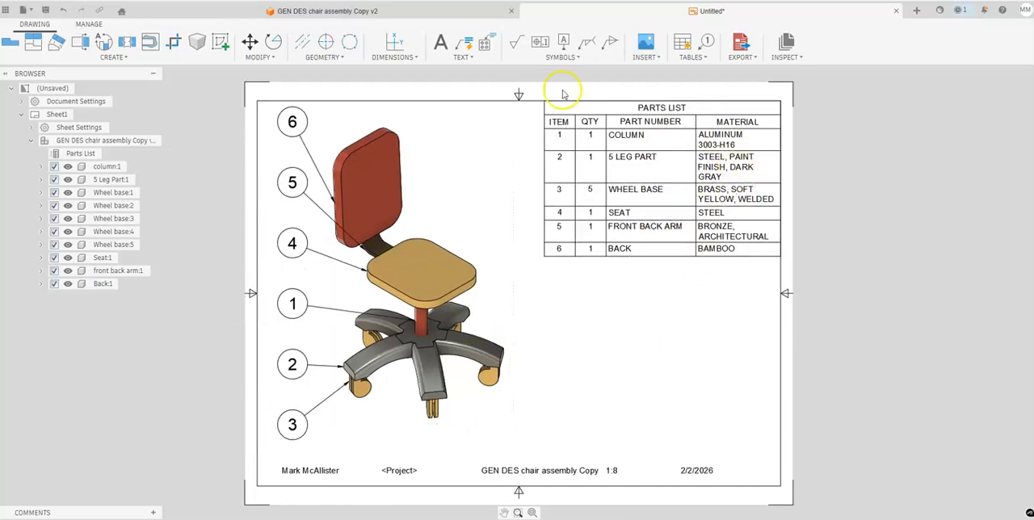
- Move the column's balloon 1 slightly up and right, and reattach its leader to the rear-left leg of the base
left_click(429, 11)
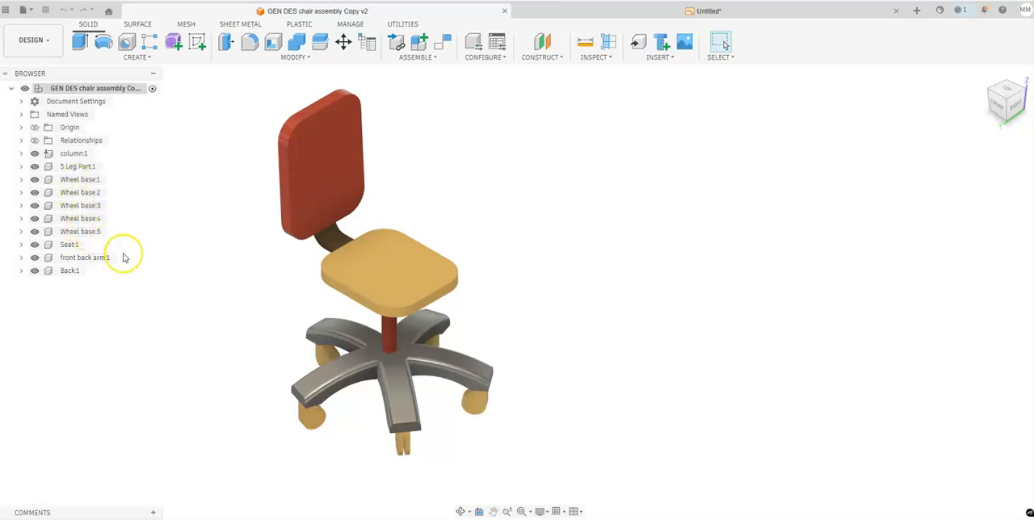
left_click(744, 11)
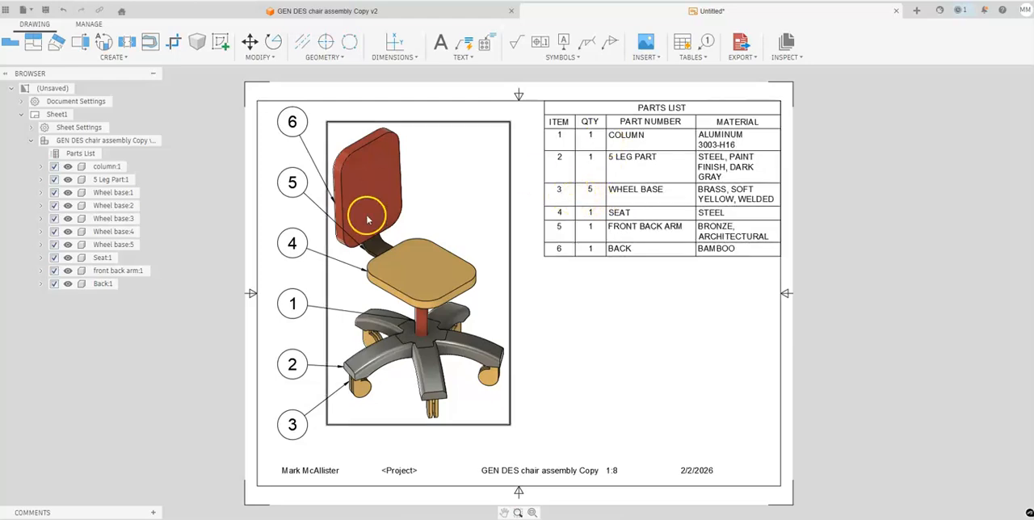
scroll(375, 319, "up", 3)
middle_click_drag(414, 334, 484, 278)
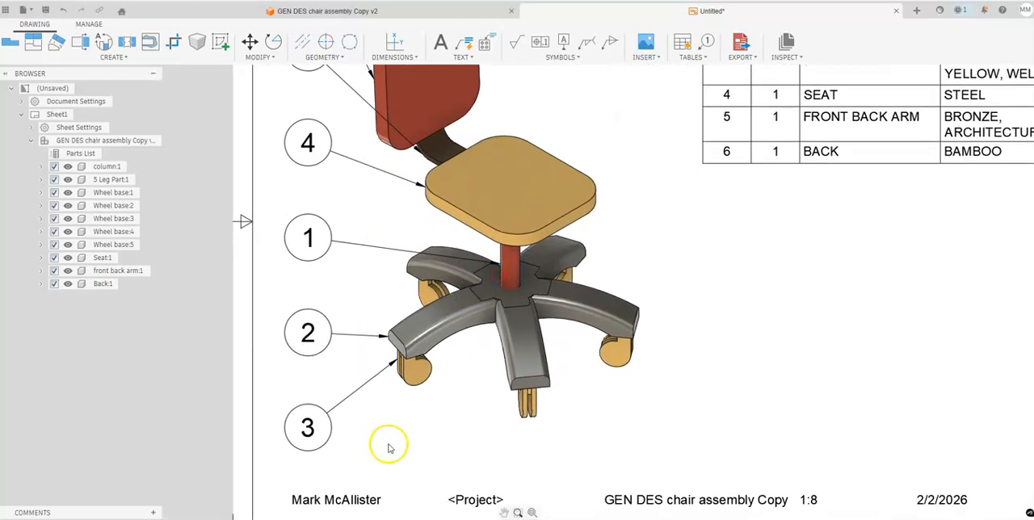
left_click(312, 240)
left_click(308, 238)
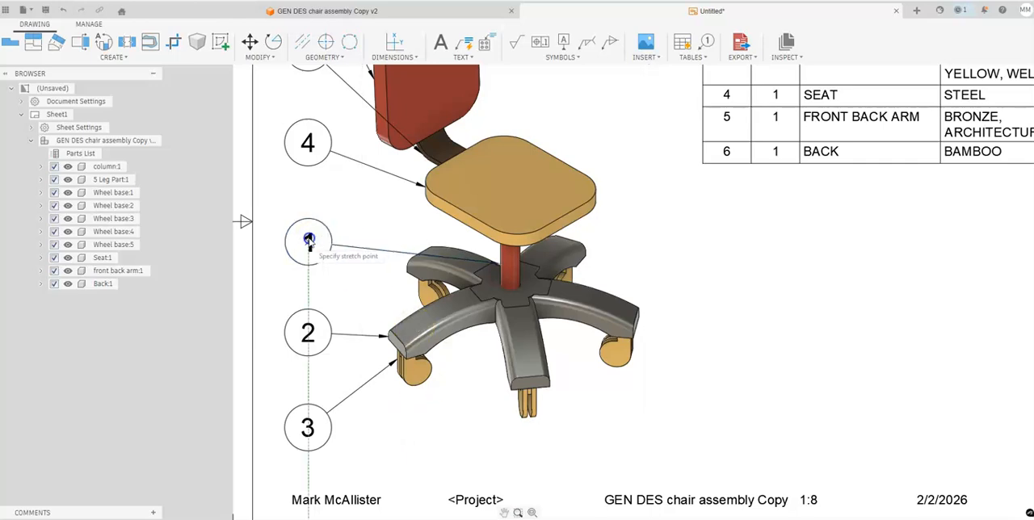
left_click(326, 218)
left_click(500, 265)
left_click(424, 252)
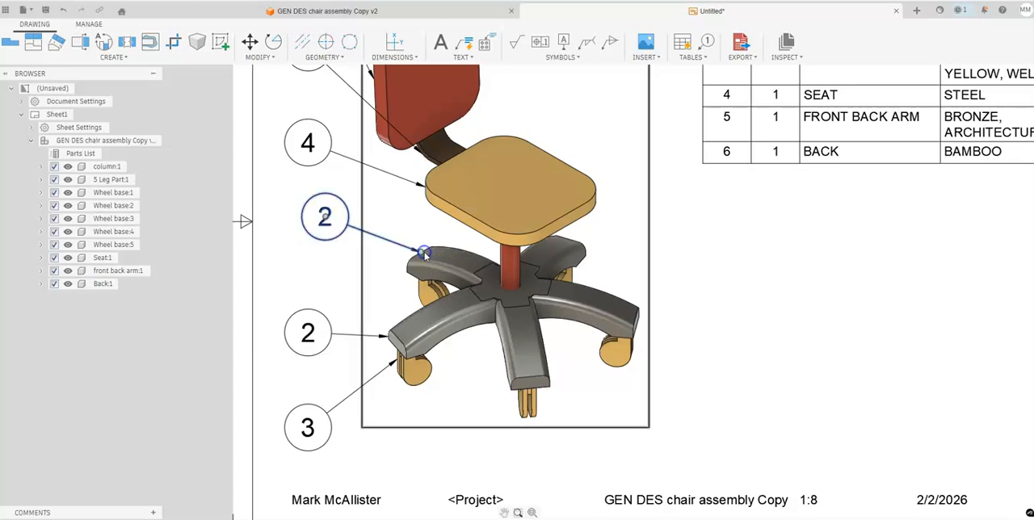
- Reattach balloon 3's leader to the lower edge of the front-left wheel
middle_click_drag(421, 237, 484, 225)
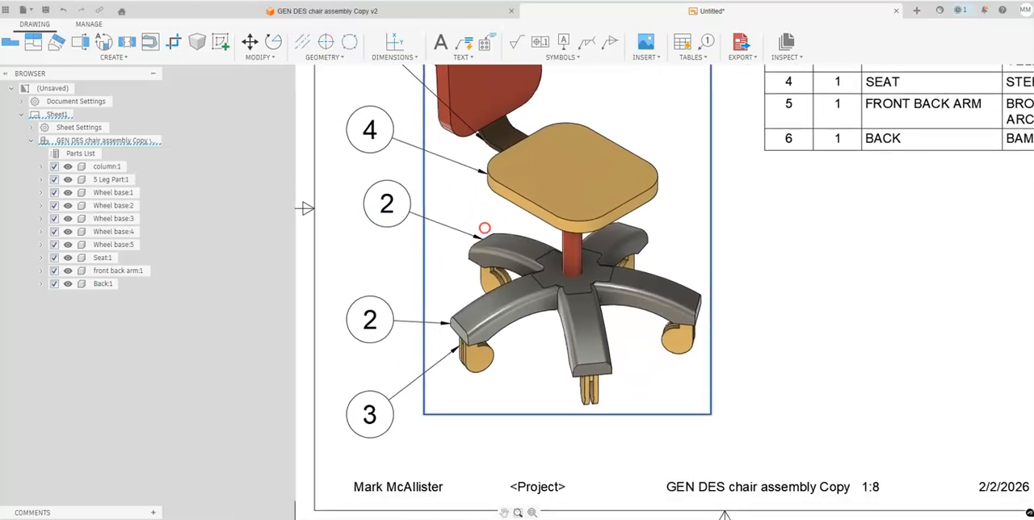
left_click(450, 351)
left_click(447, 349)
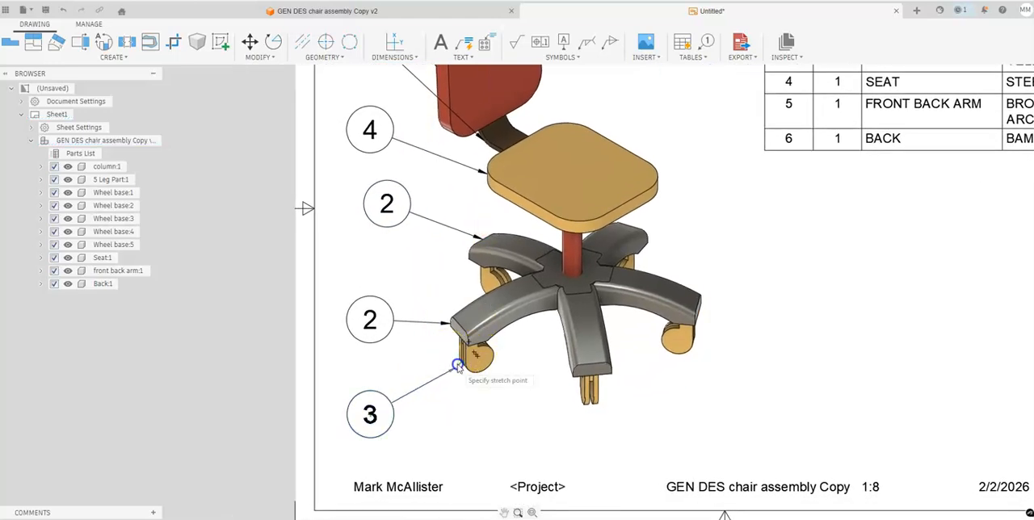
left_click(457, 350)
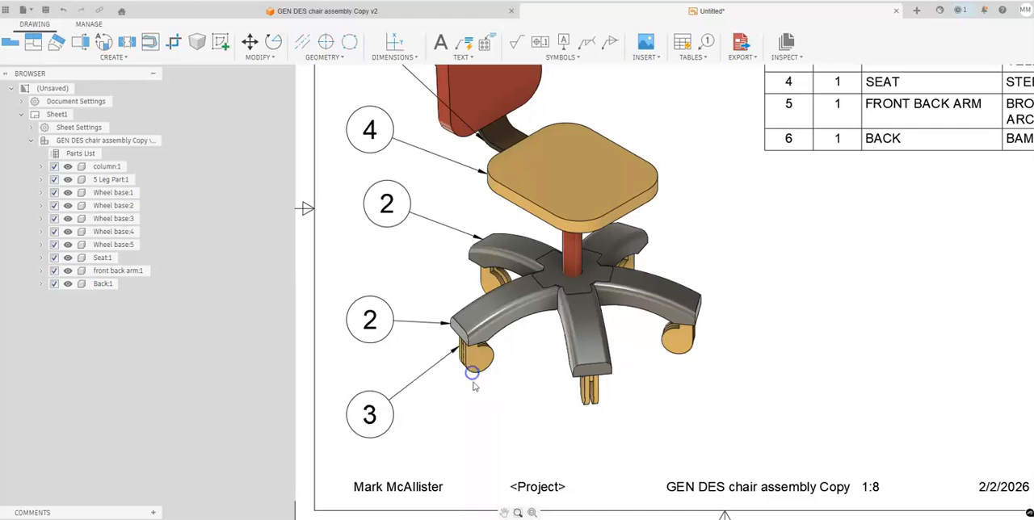
scroll(450, 350, "up", 3)
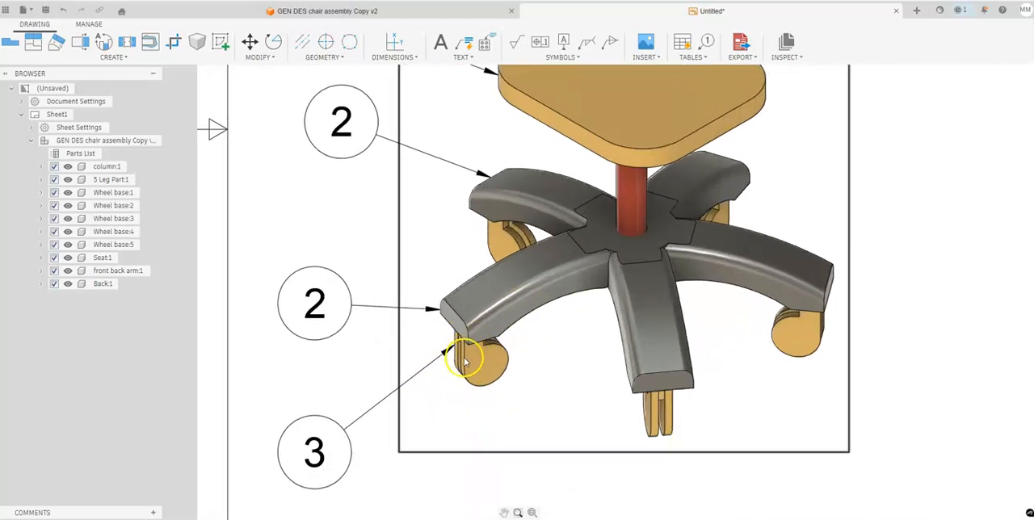
left_click(455, 347)
left_click(464, 375)
scroll(453, 408, "down", 3)
scroll(487, 310, "up", 4)
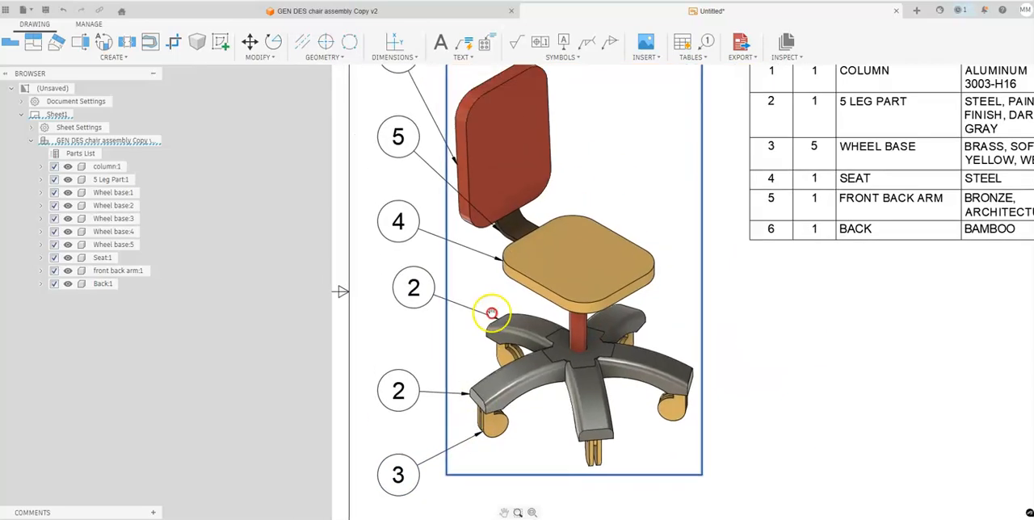
- Reattach balloon 5's leader to the front back arm's right edge and move the balloon to the right of the backrest
left_click(527, 271)
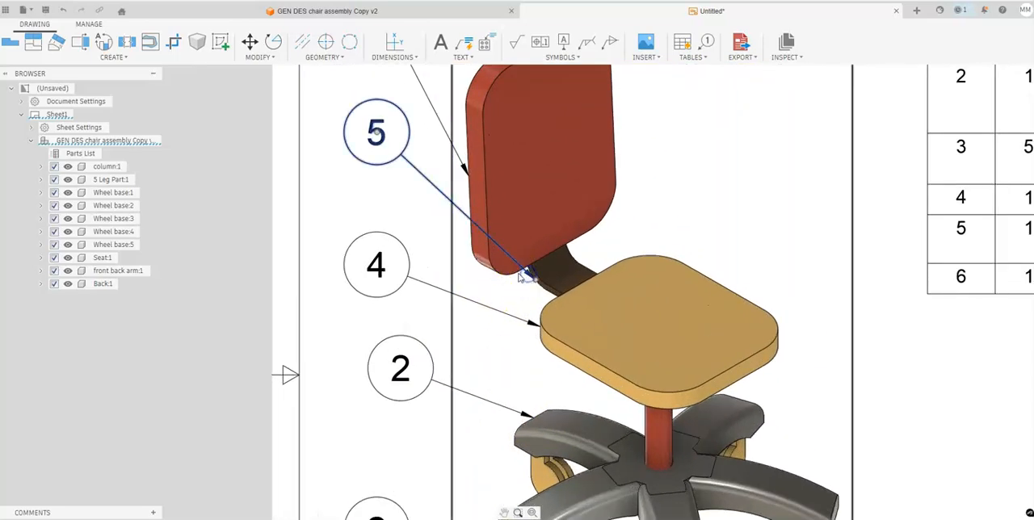
left_click(583, 264)
left_click(376, 132)
left_click(746, 164)
scroll(736, 166, "up", 5)
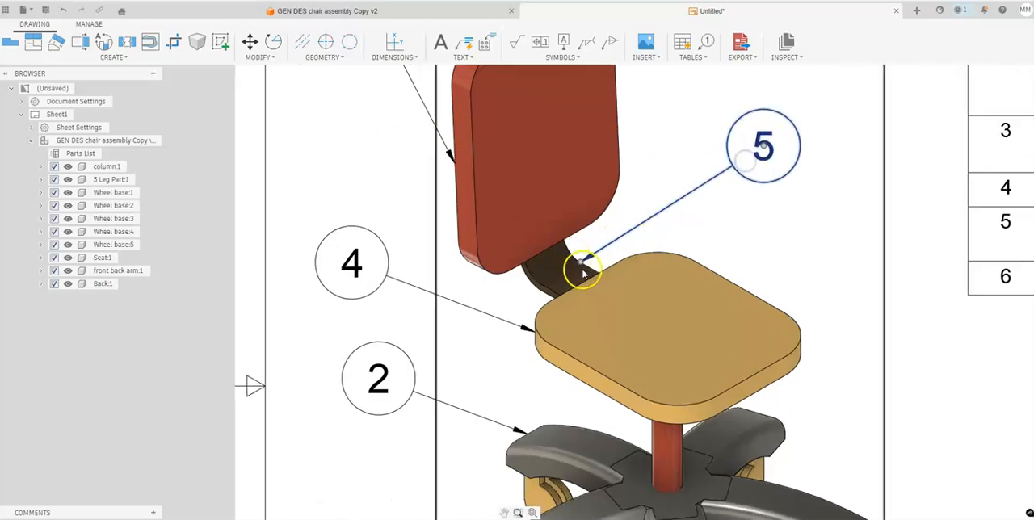
scroll(563, 244, "up", 7)
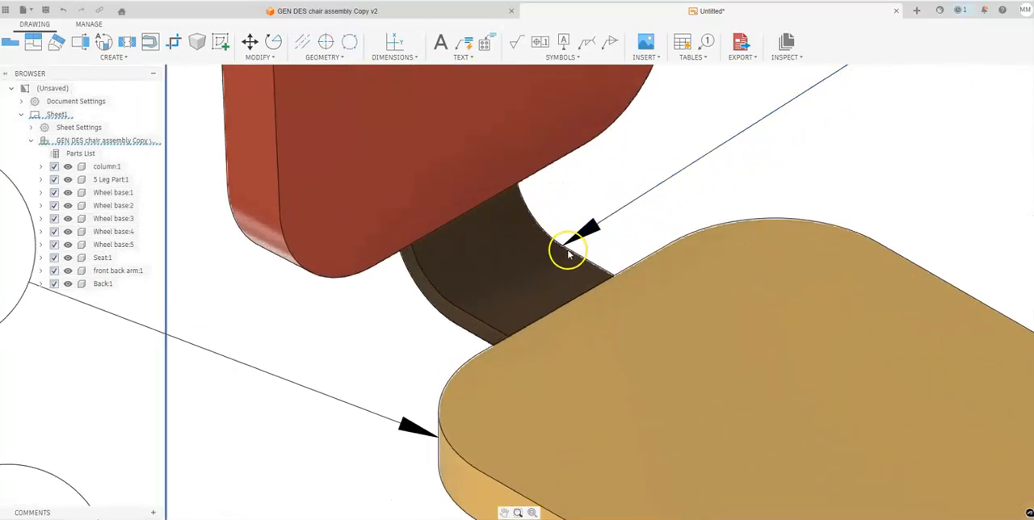
scroll(564, 247, "down", 10)
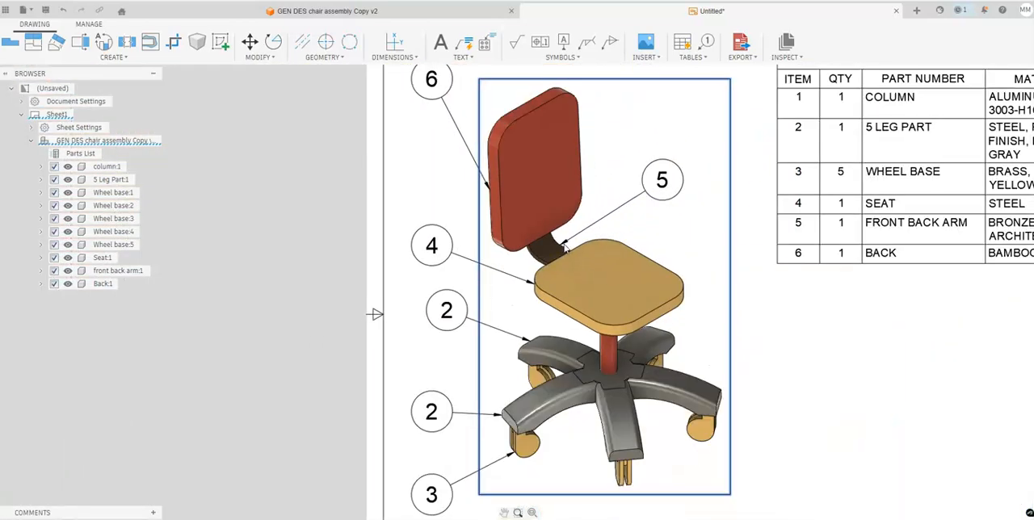
- Move balloon 6 down and slightly left so it sits beside the chair's backrest
left_click(520, 161)
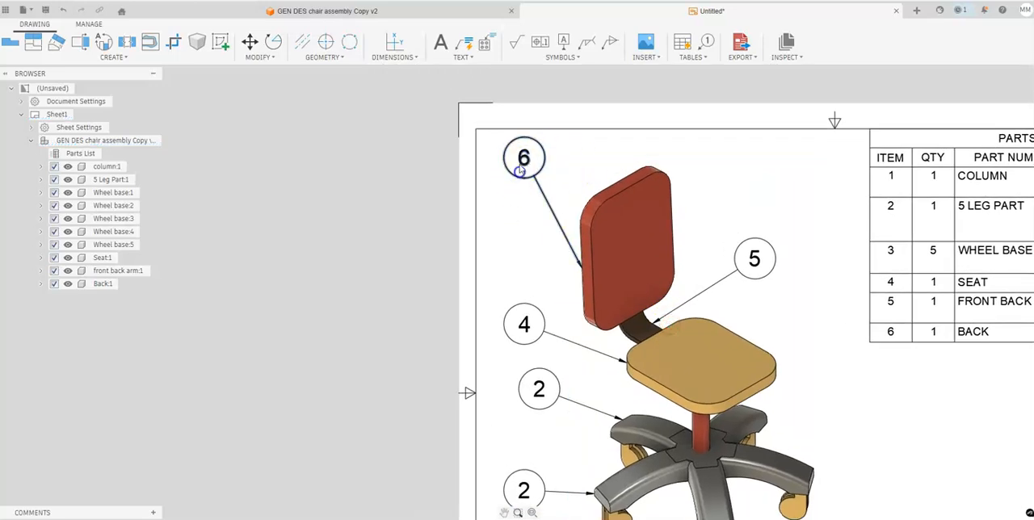
left_click_drag(524, 162, 506, 224)
scroll(566, 308, "down", 3)
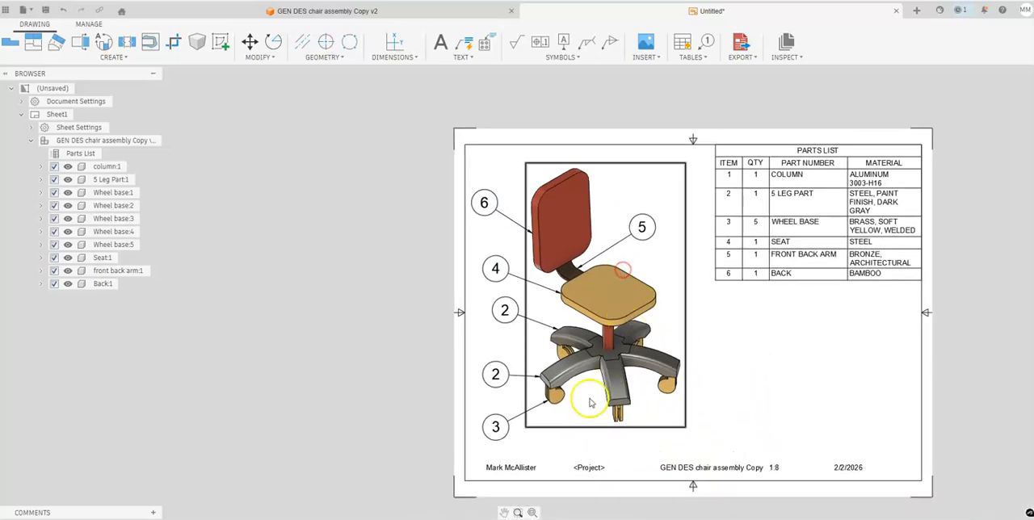
middle_click_drag(807, 367, 695, 342)
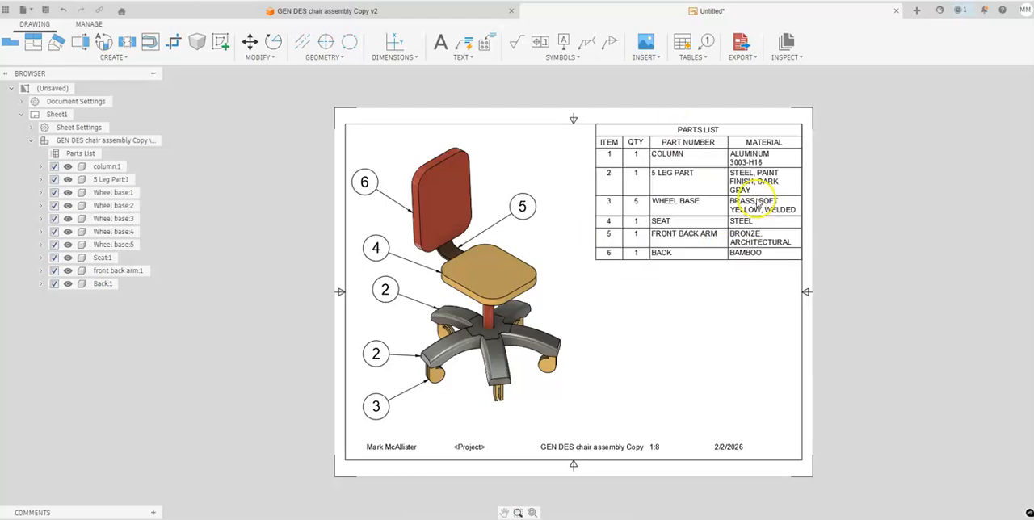
- Open the parts list for editing and try adding its Mass column
double_click(741, 248)
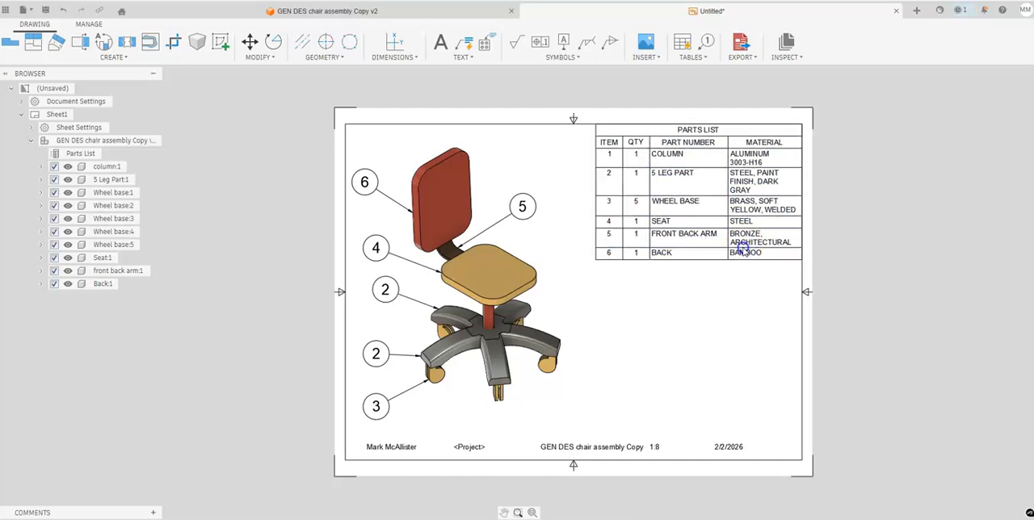
left_click_drag(938, 79, 850, 120)
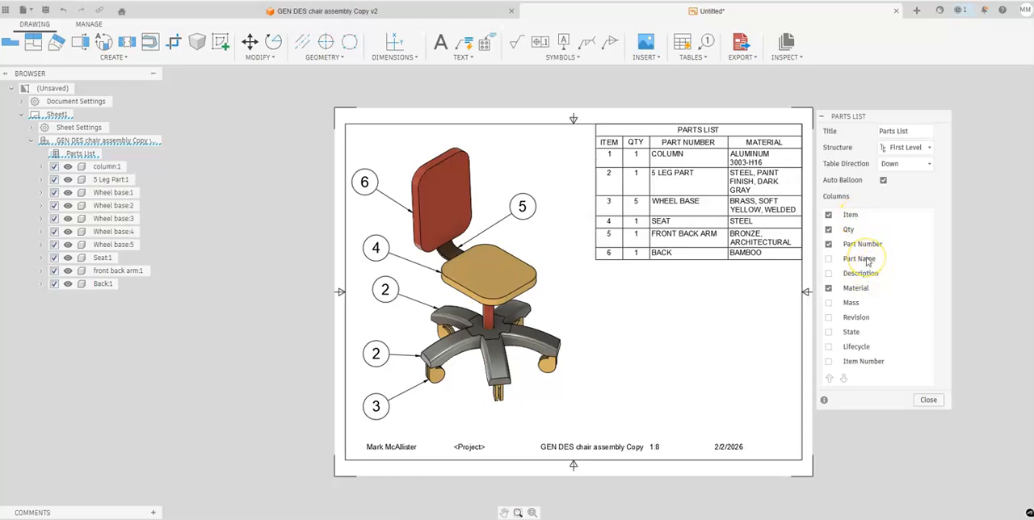
left_click(828, 302)
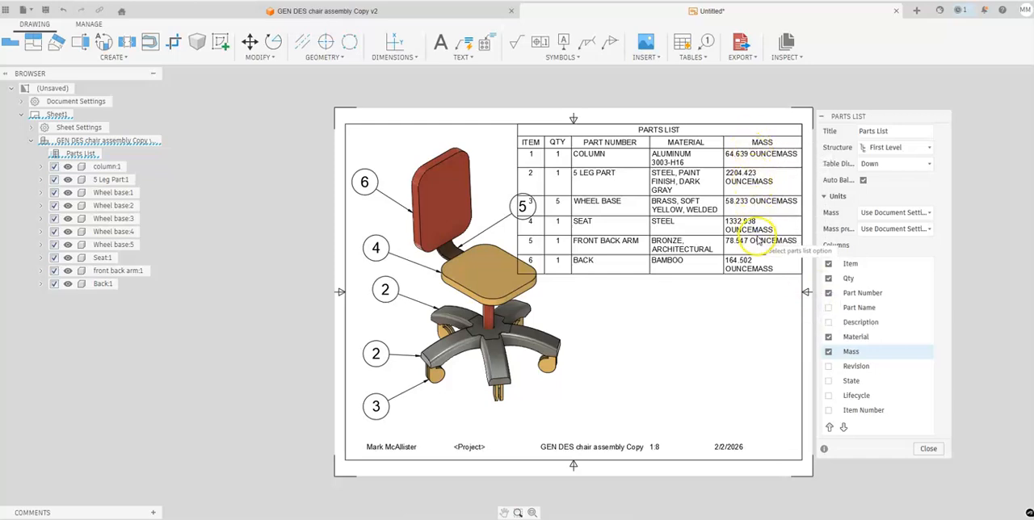
- Try showing Part Name in place of Part Number in the parts list, and restore the Part Number column
left_click(828, 295)
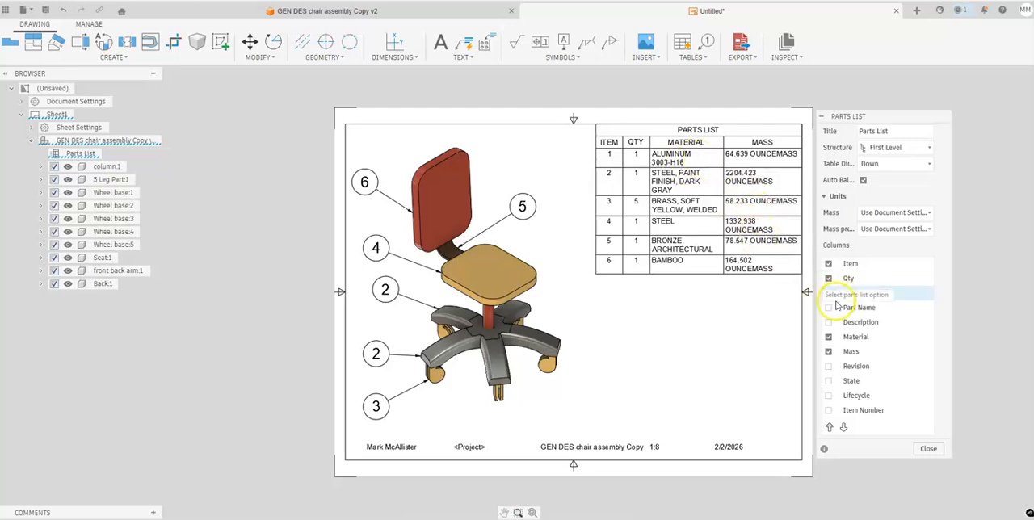
left_click(829, 308)
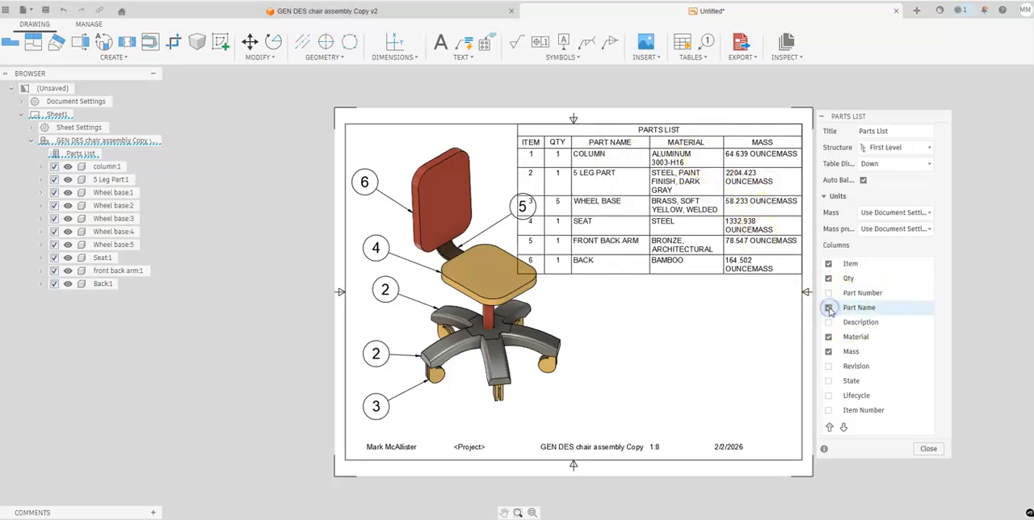
left_click(829, 308)
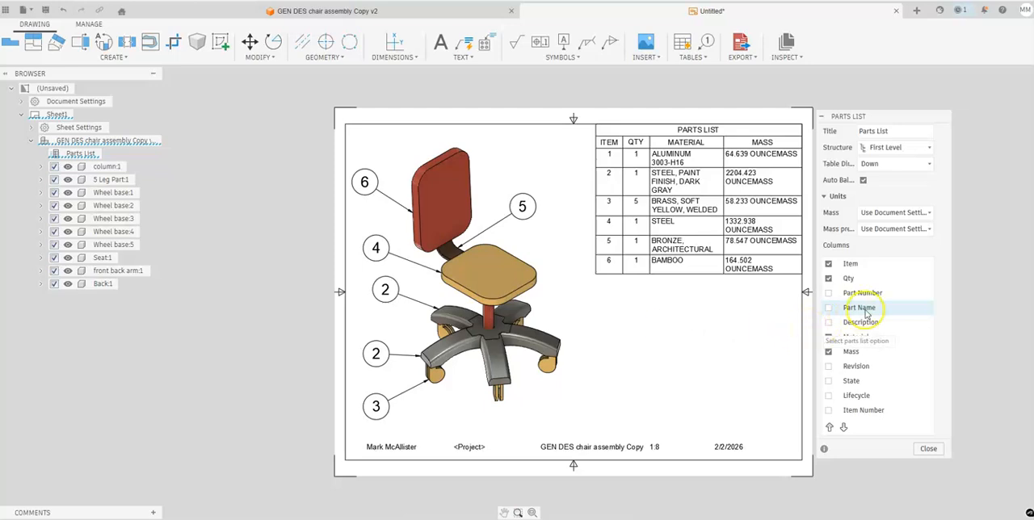
left_click(828, 294)
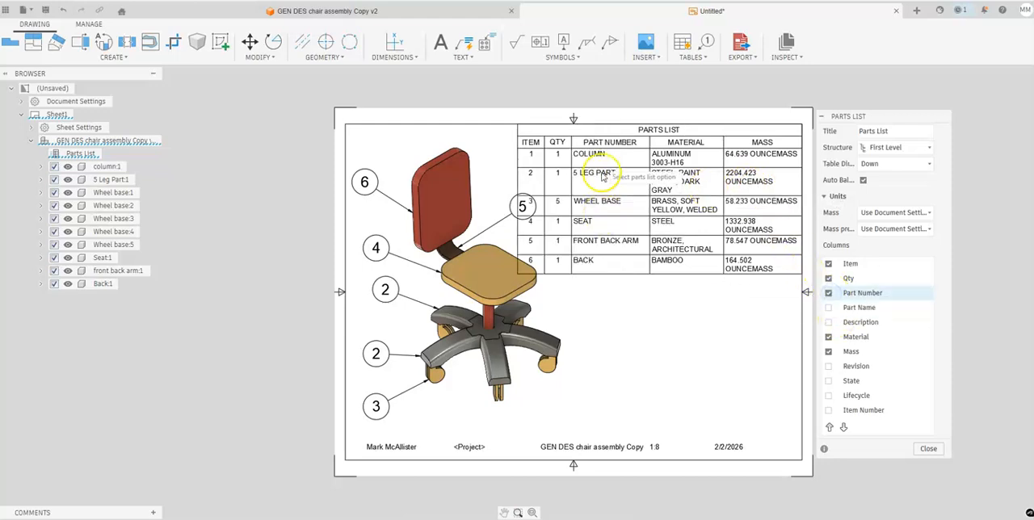
- Remove the Mass column from the parts list and finish editing it
left_click(828, 352)
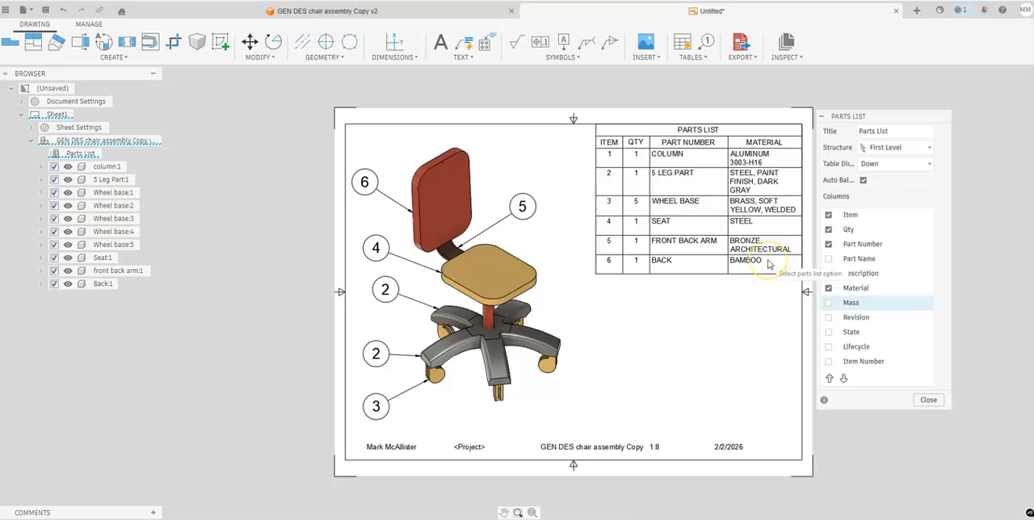
left_click(929, 400)
scroll(730, 300, "up", 2)
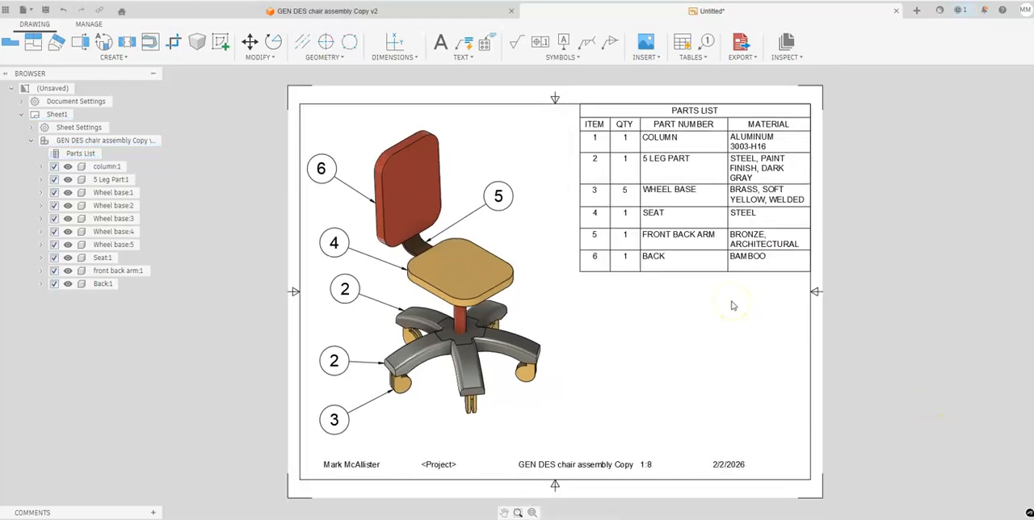
- In the chair assembly design, activate the Back component and assign it the physical material Aluminum 2014-T6
left_click(369, 12)
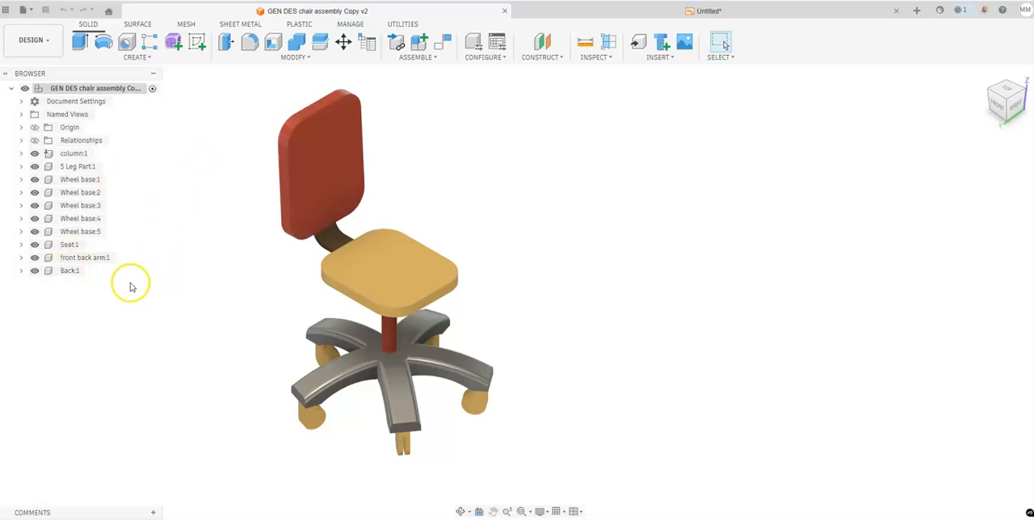
left_click(90, 271)
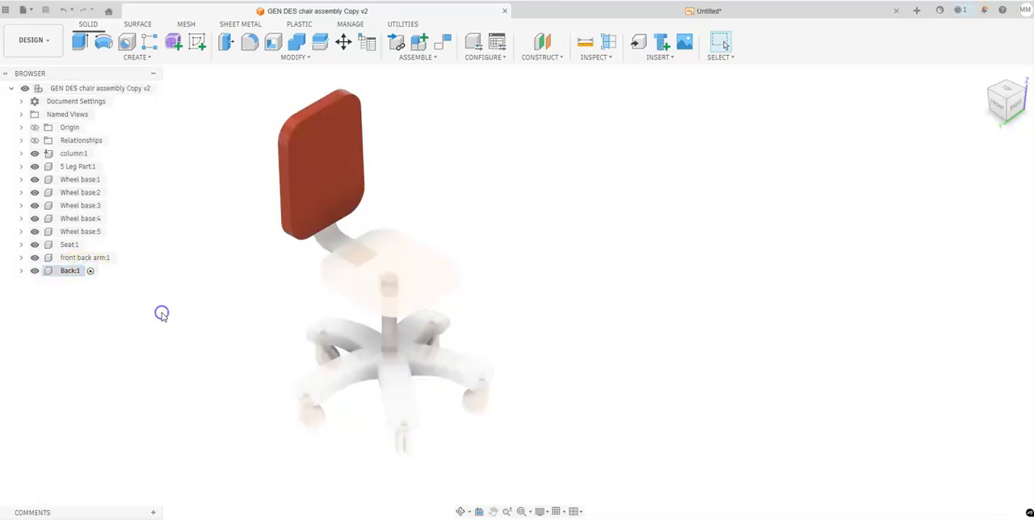
left_click(310, 57)
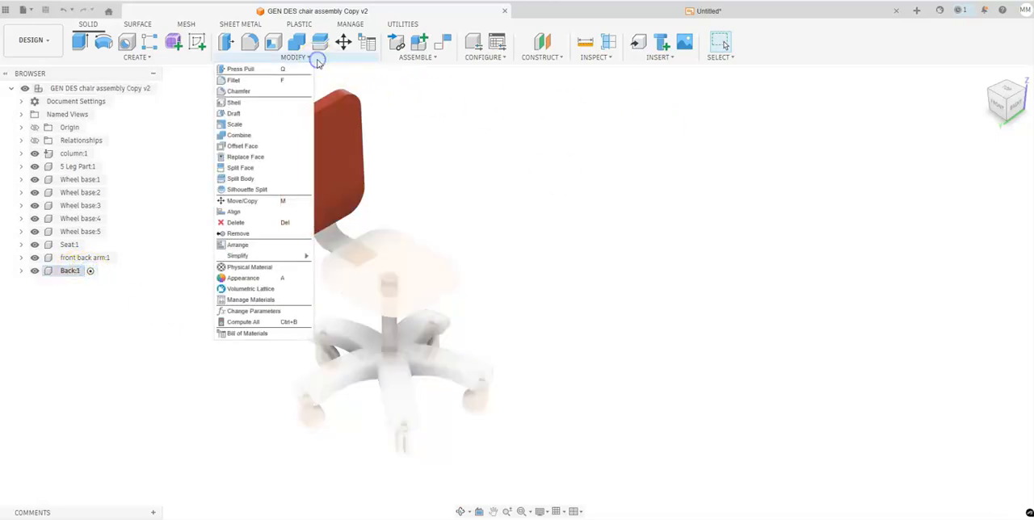
left_click(263, 270)
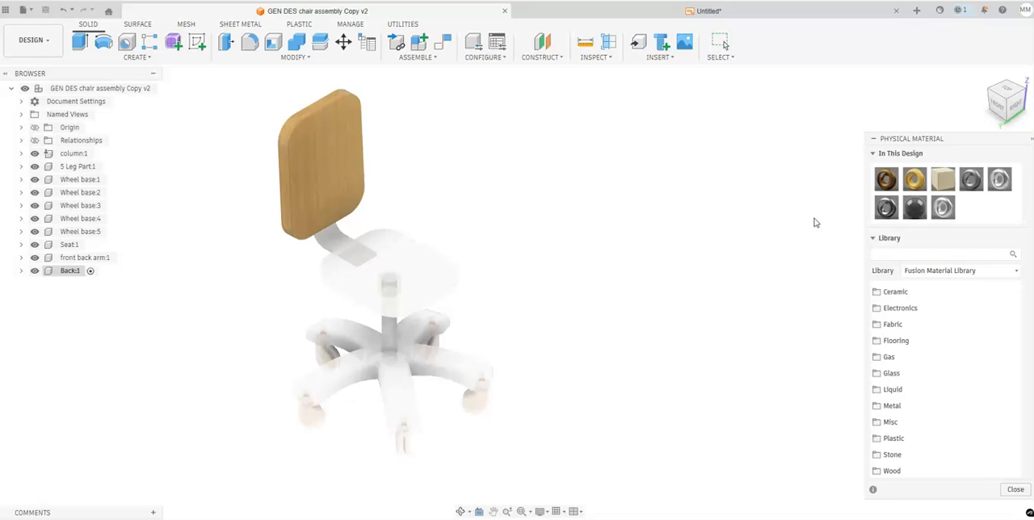
left_click(944, 209)
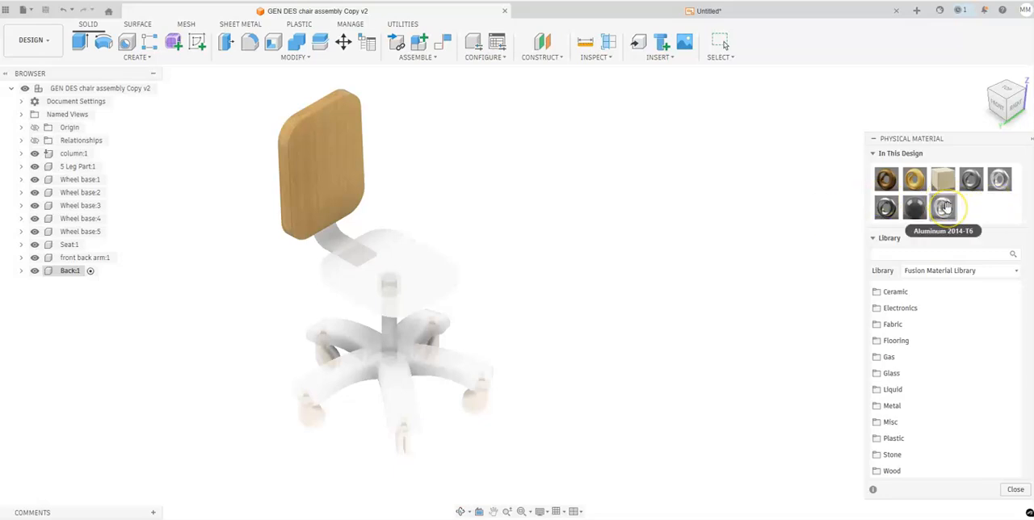
left_click_drag(943, 209, 344, 138)
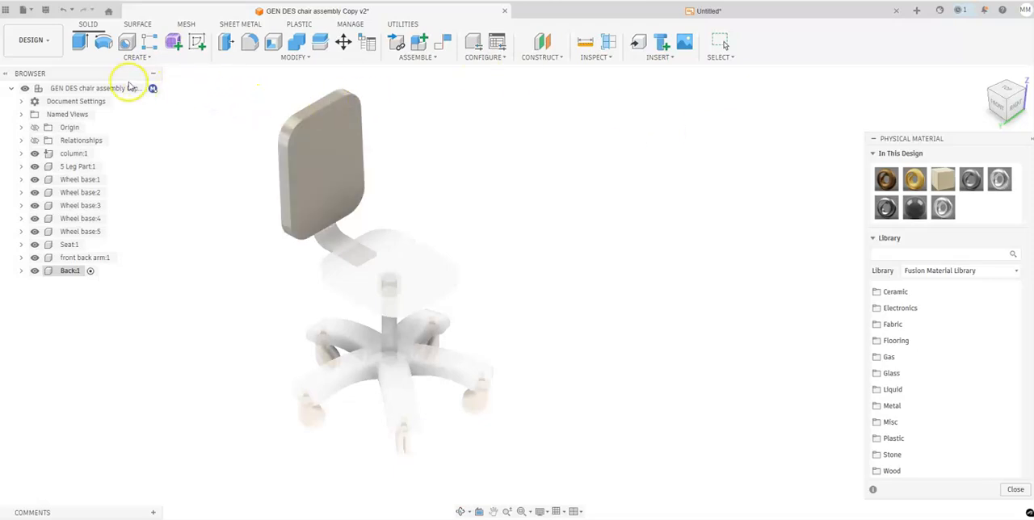
- Reactivate the top-level chair assembly and save the design as a new version
mouse_move(114, 89)
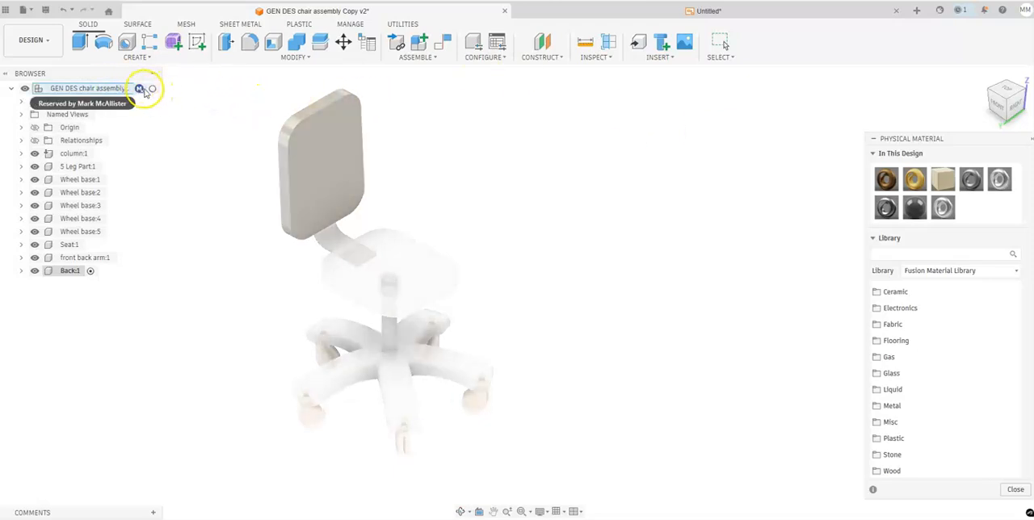
left_click(151, 89)
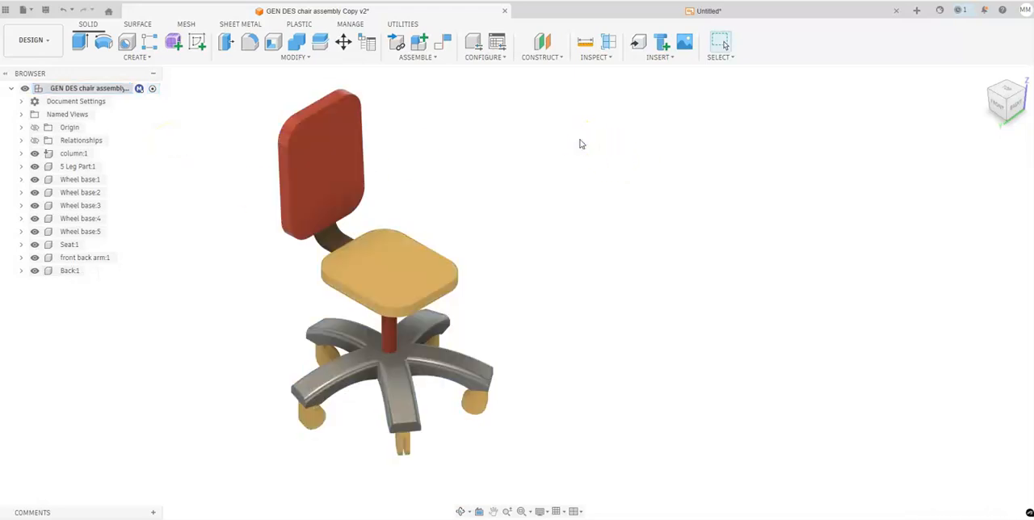
left_click(45, 14)
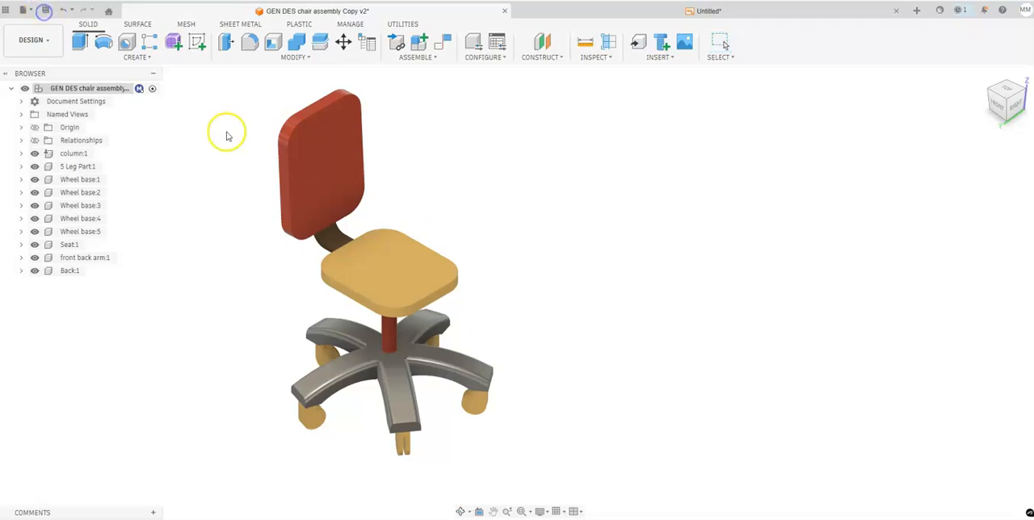
left_click(525, 300)
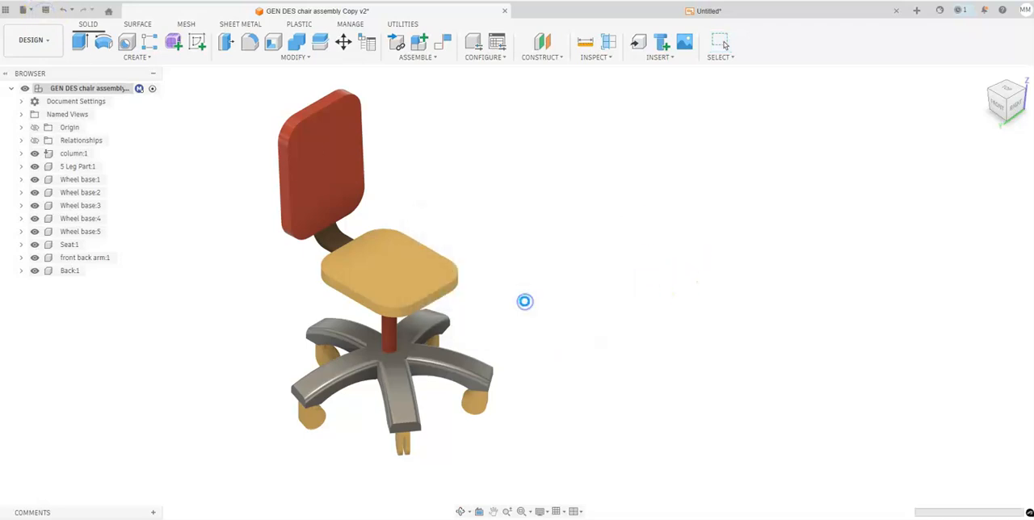
- Return to the chair drawing and update it to the latest version of the referenced design
left_click(684, 12)
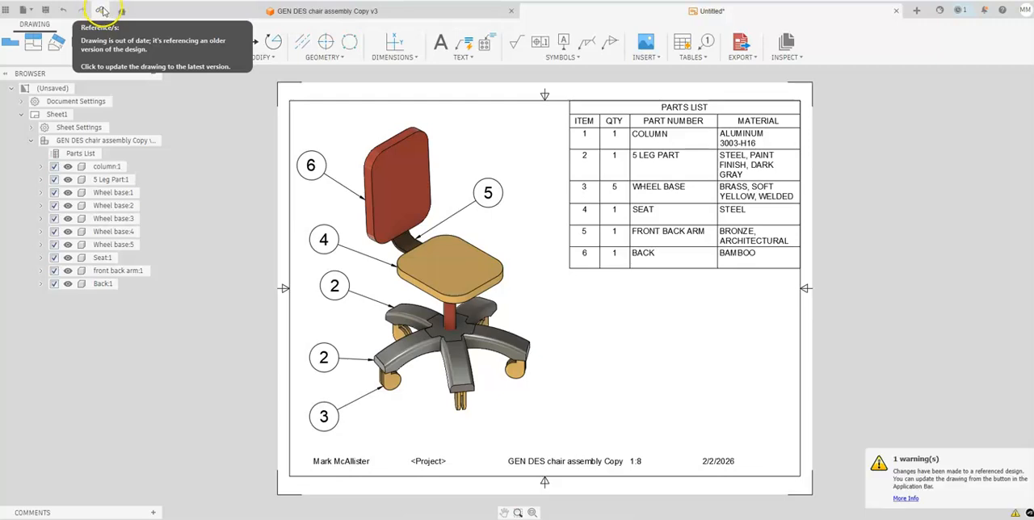
left_click(103, 10)
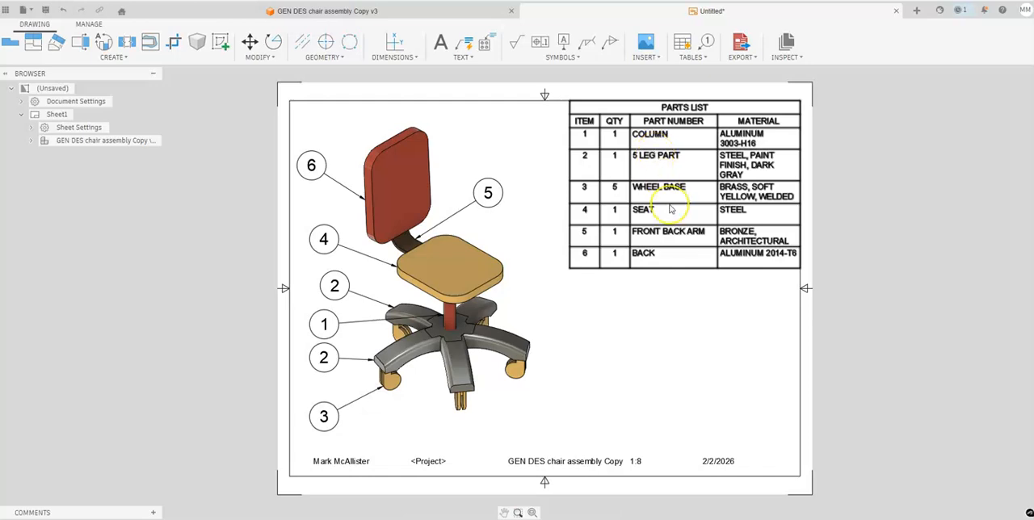
left_click(319, 11)
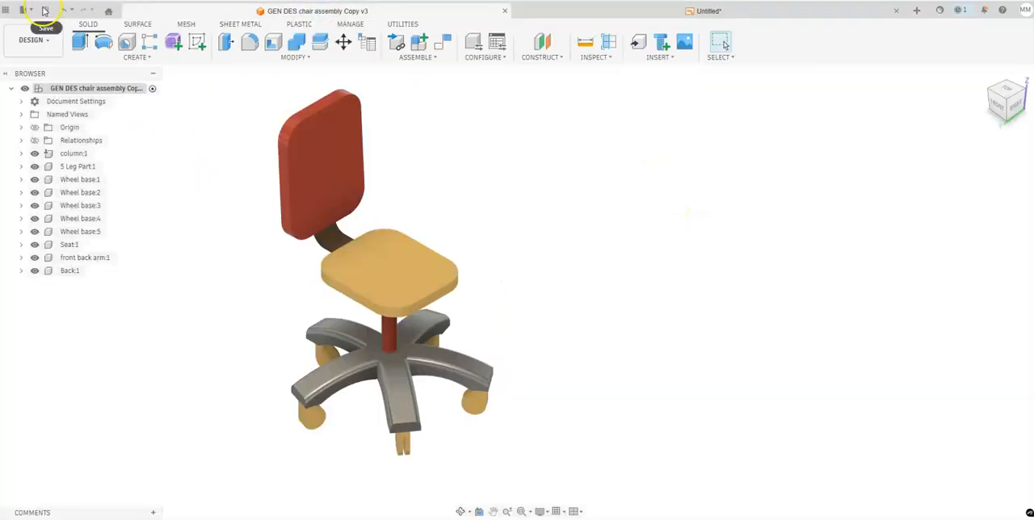
left_click(707, 11)
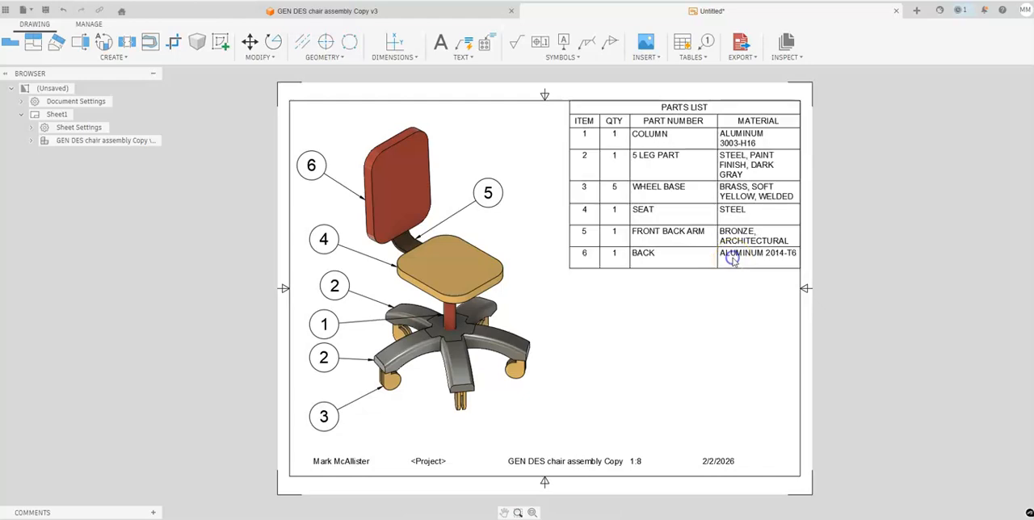
left_click(737, 269)
left_click(738, 270)
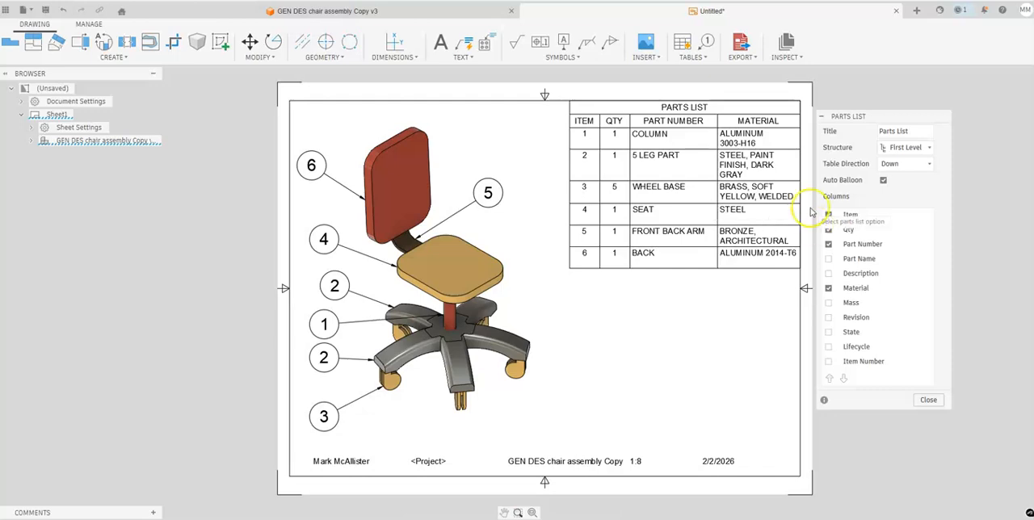
left_click(929, 400)
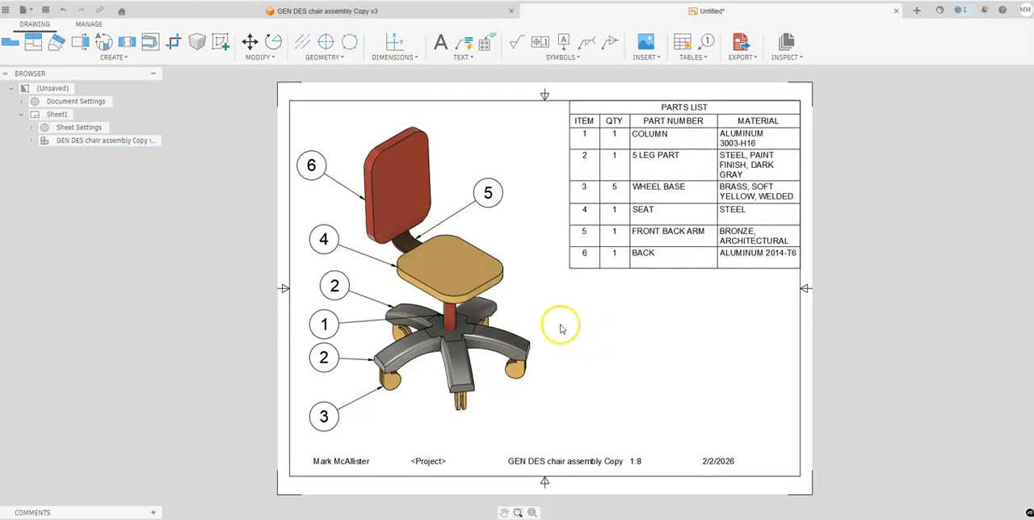
middle_click_drag(695, 329, 667, 322)
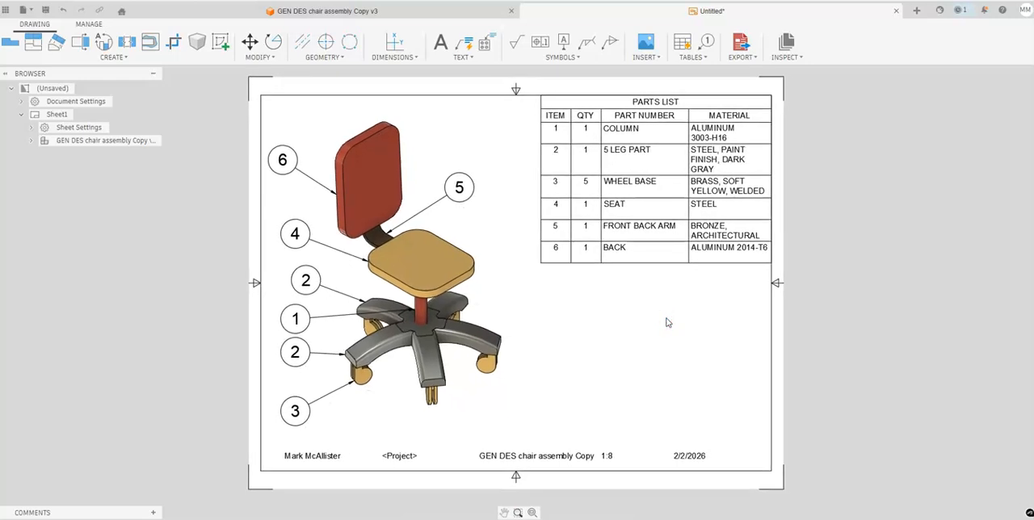